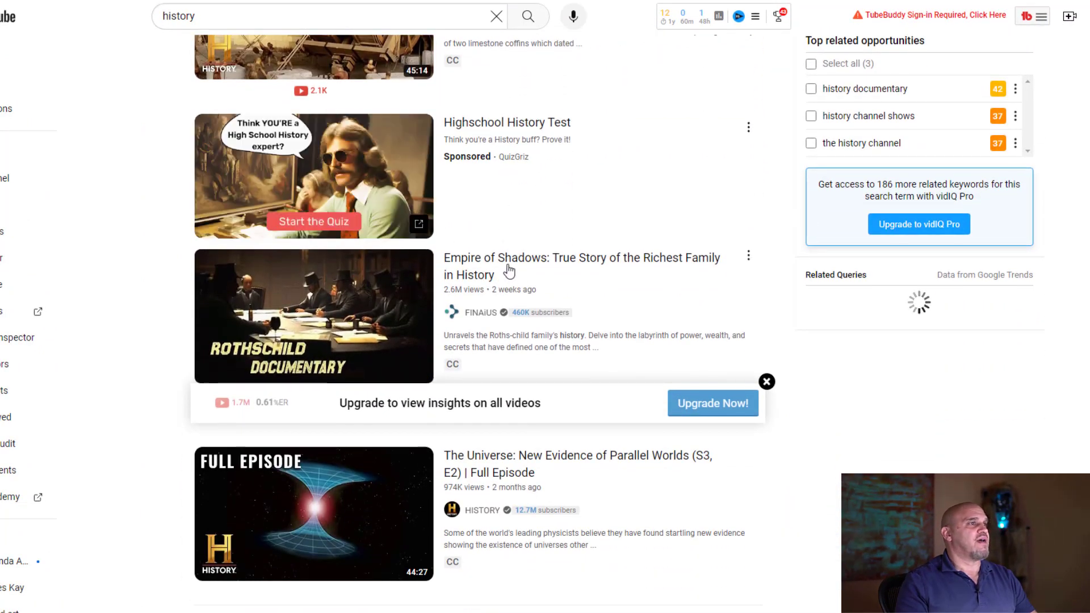
Browse the history search results and open the Timeline - World History Documentaries channel under the Napoleon video.
mouse_move(556, 266)
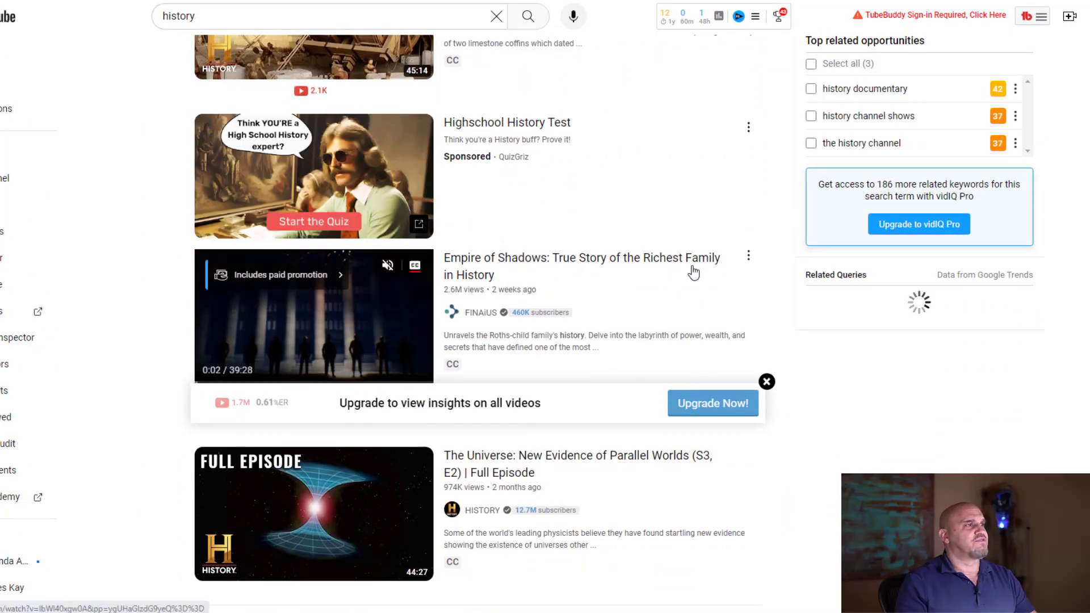
scroll(625, 271, down, 1)
scroll(555, 250, down, 3)
scroll(546, 233, up, 3)
mouse_move(458, 234)
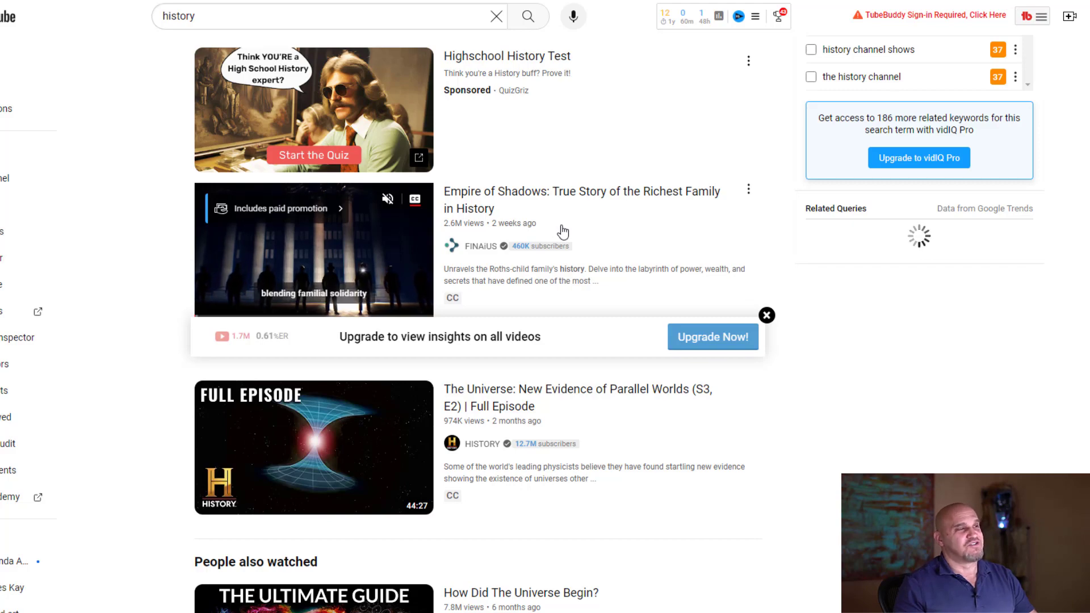
scroll(563, 232, down, 9)
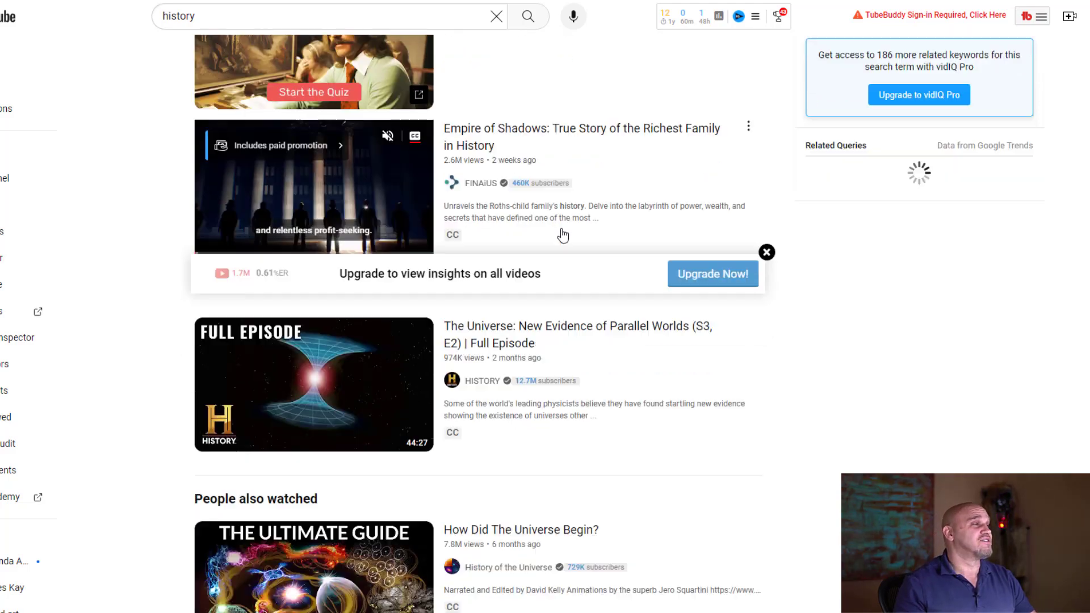
scroll(562, 238, down, 1)
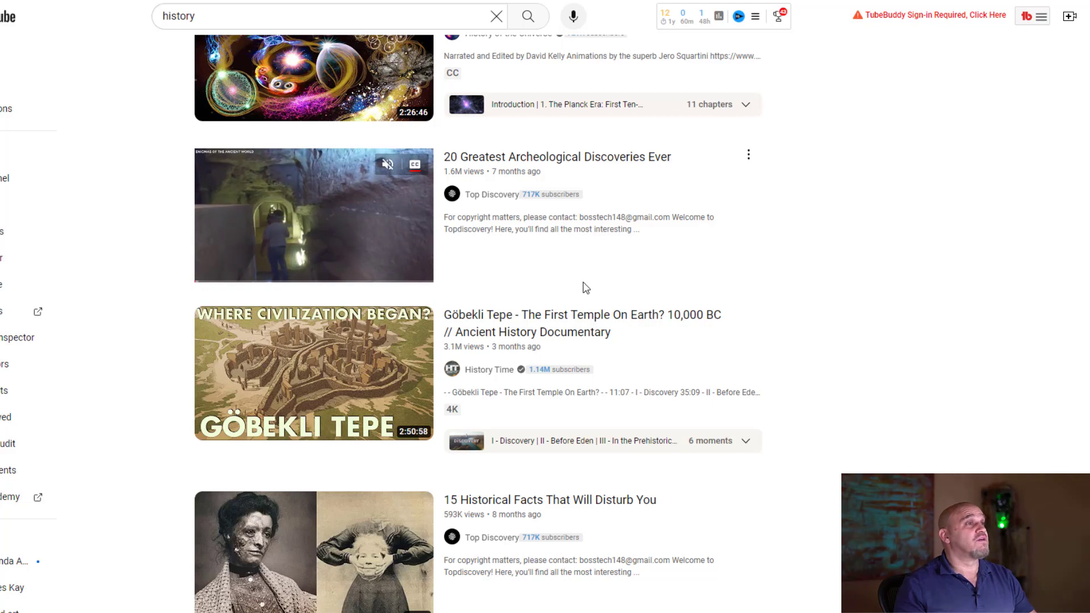
scroll(634, 261, down, 2)
scroll(634, 261, down, 2)
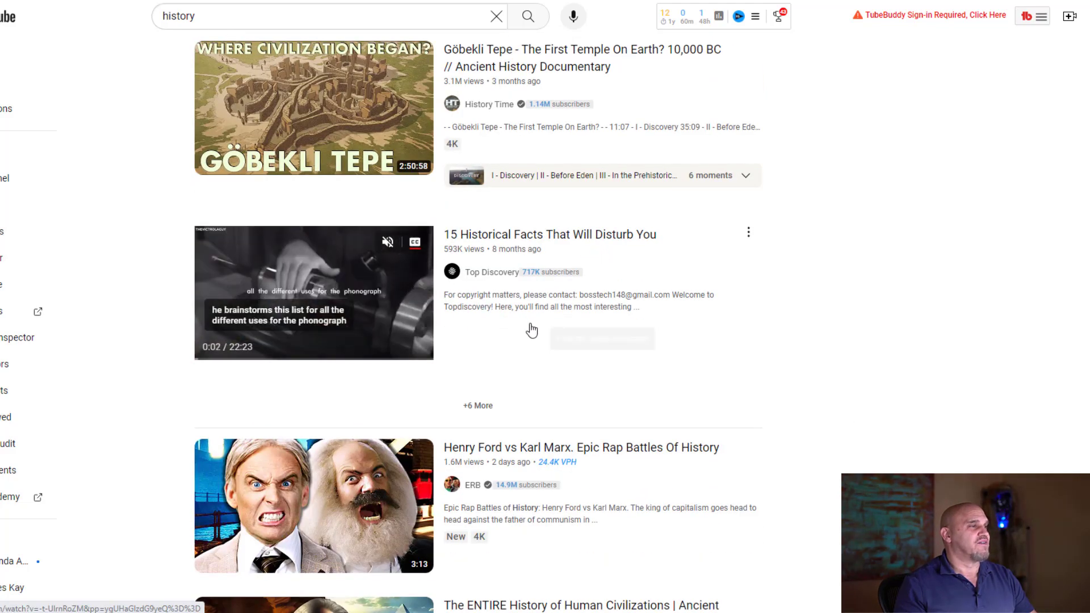
scroll(542, 340, down, 2)
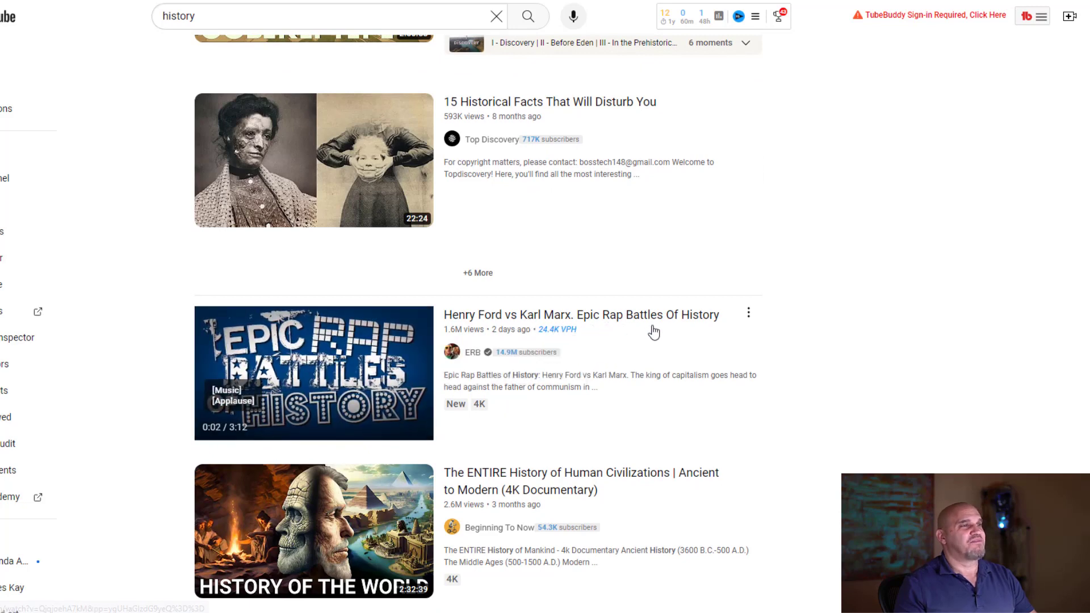
scroll(659, 326, down, 5)
scroll(619, 302, down, 2)
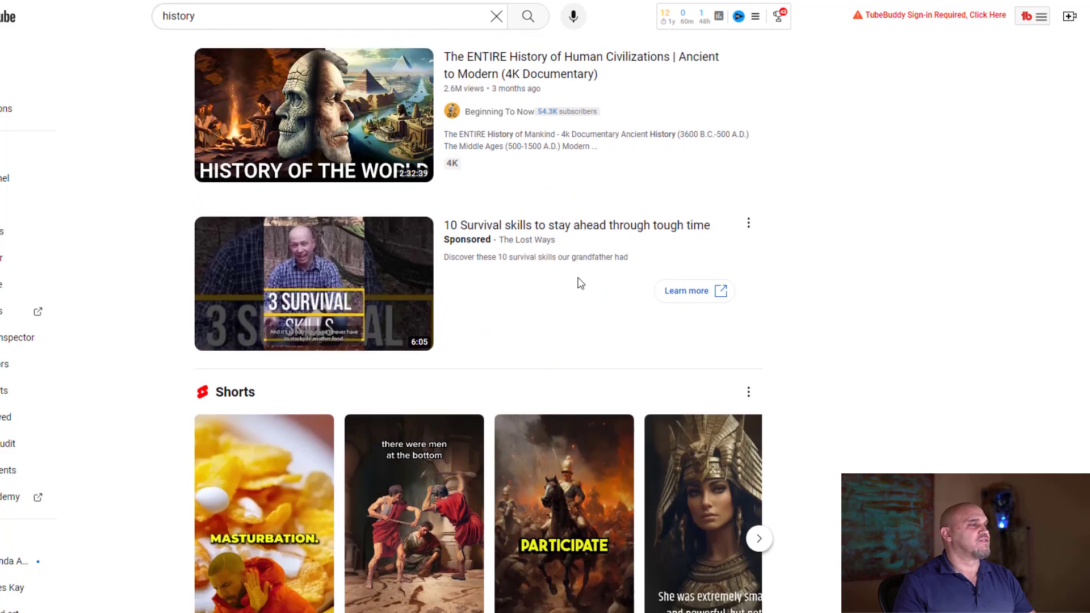
scroll(578, 280, down, 10)
scroll(588, 292, down, 2)
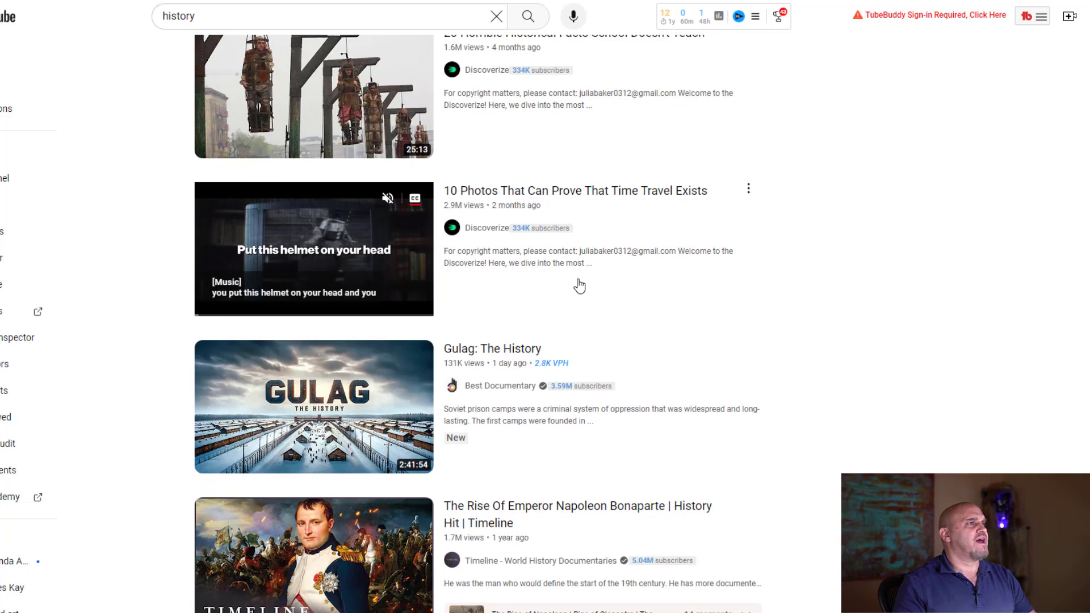
scroll(580, 284, up, 1)
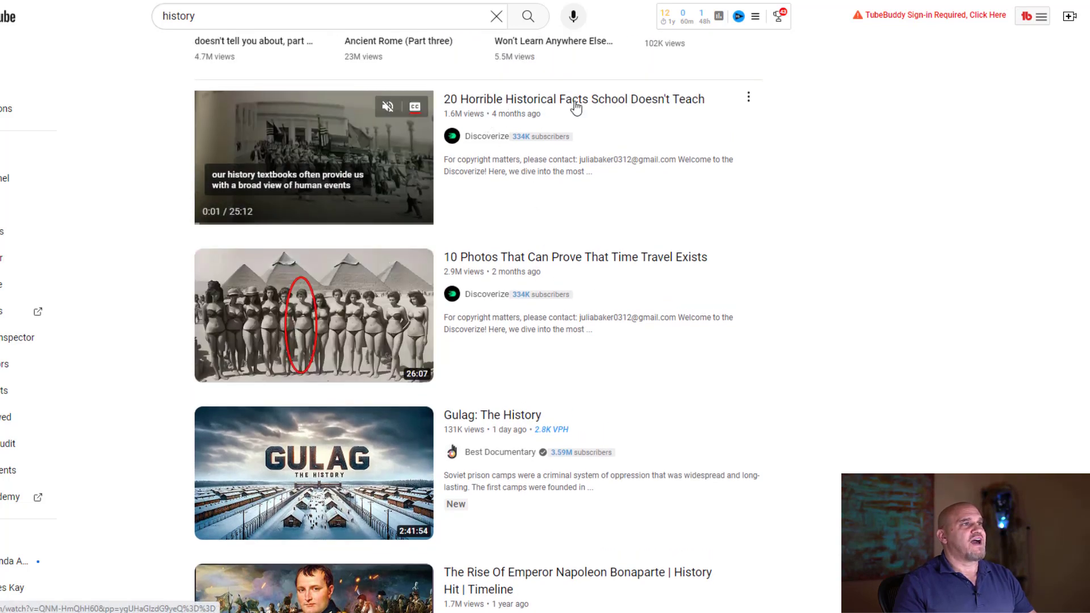
scroll(597, 260, down, 1)
scroll(594, 258, down, 4)
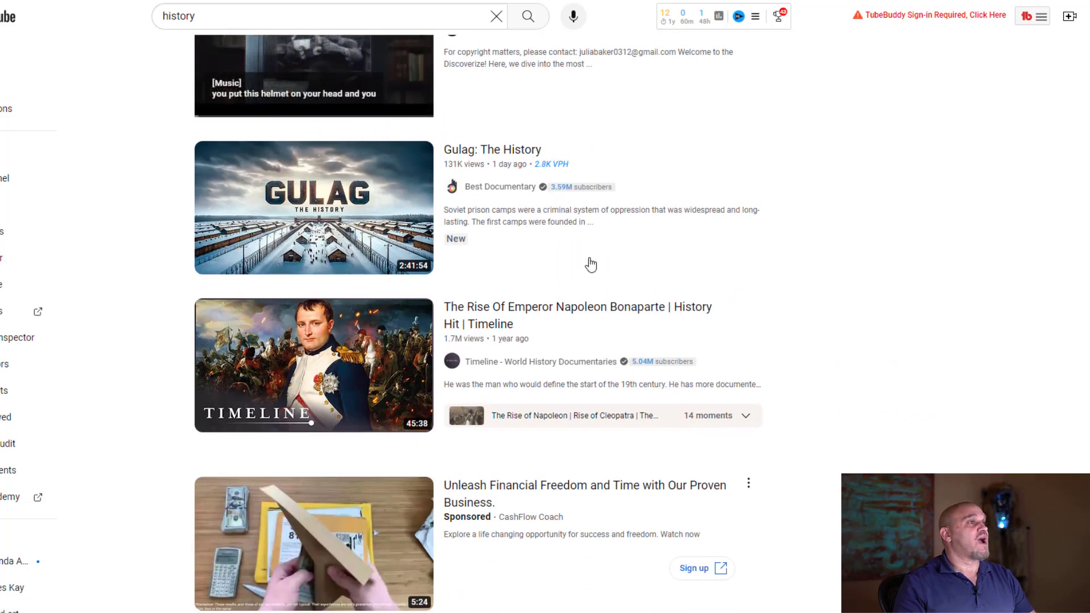
scroll(586, 265, down, 2)
mouse_move(600, 200)
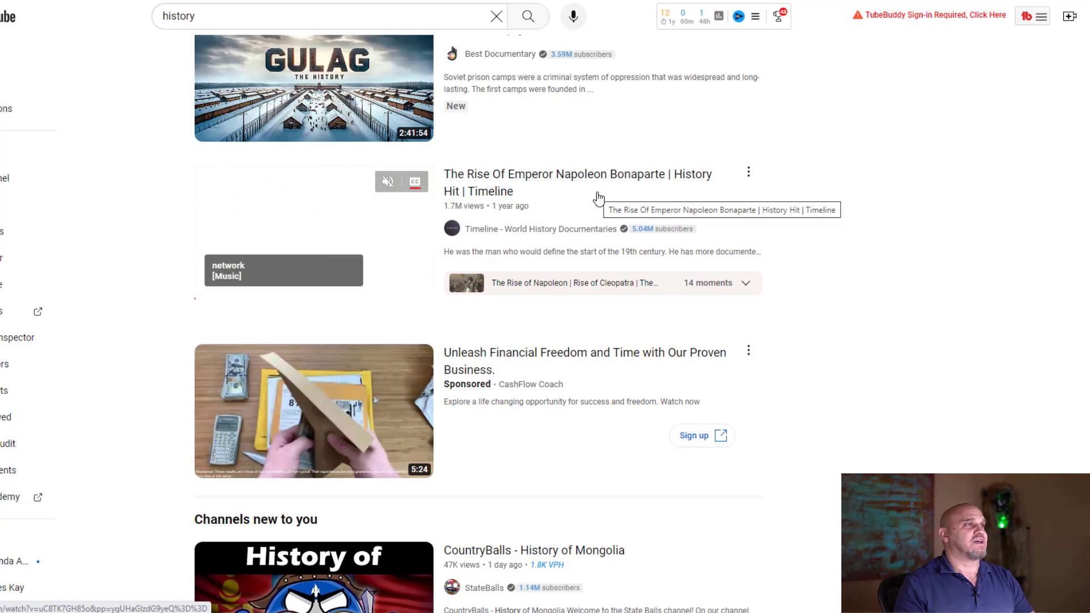
scroll(534, 210, down, 1)
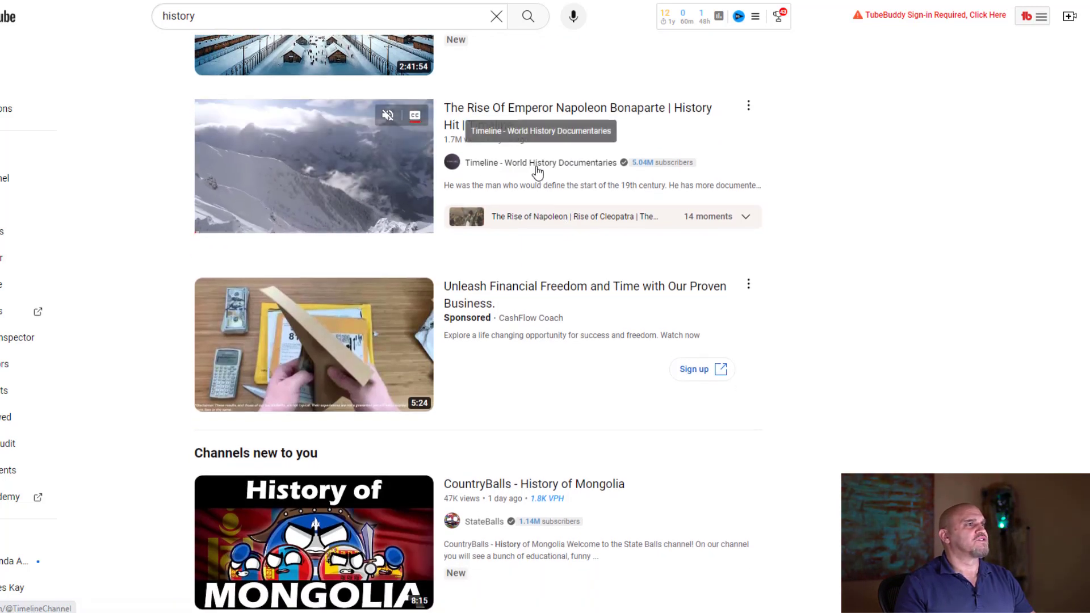
click(536, 164)
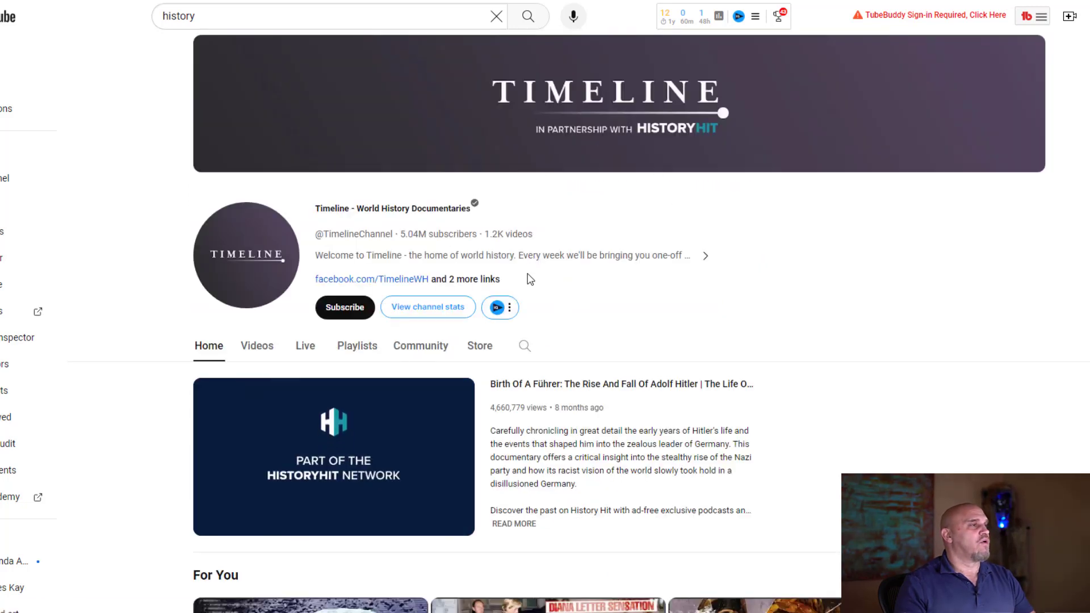
scroll(537, 276, down, 1)
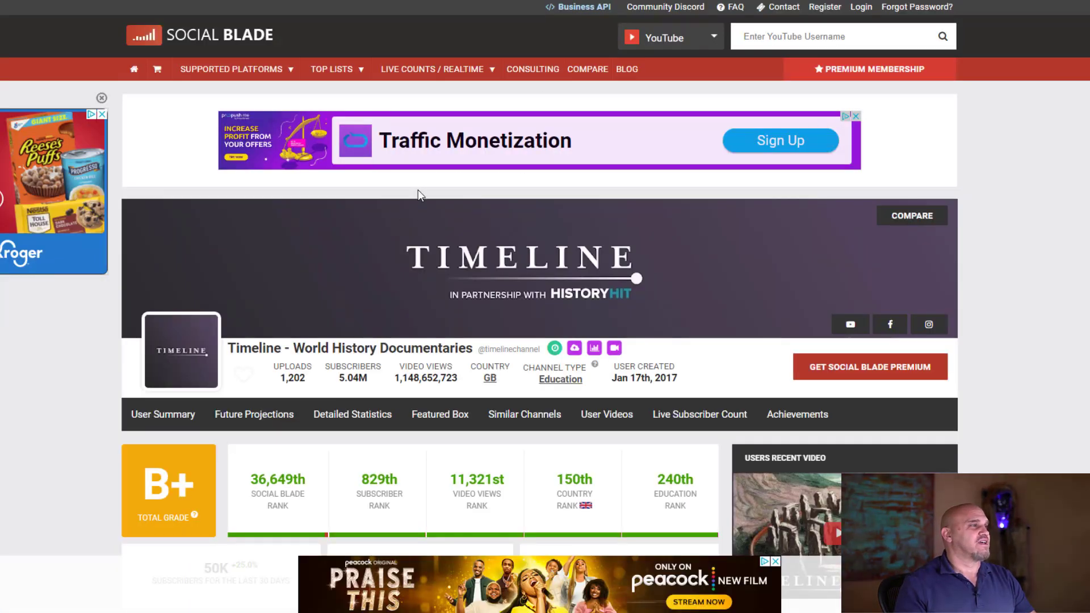
scroll(418, 190, down, 5)
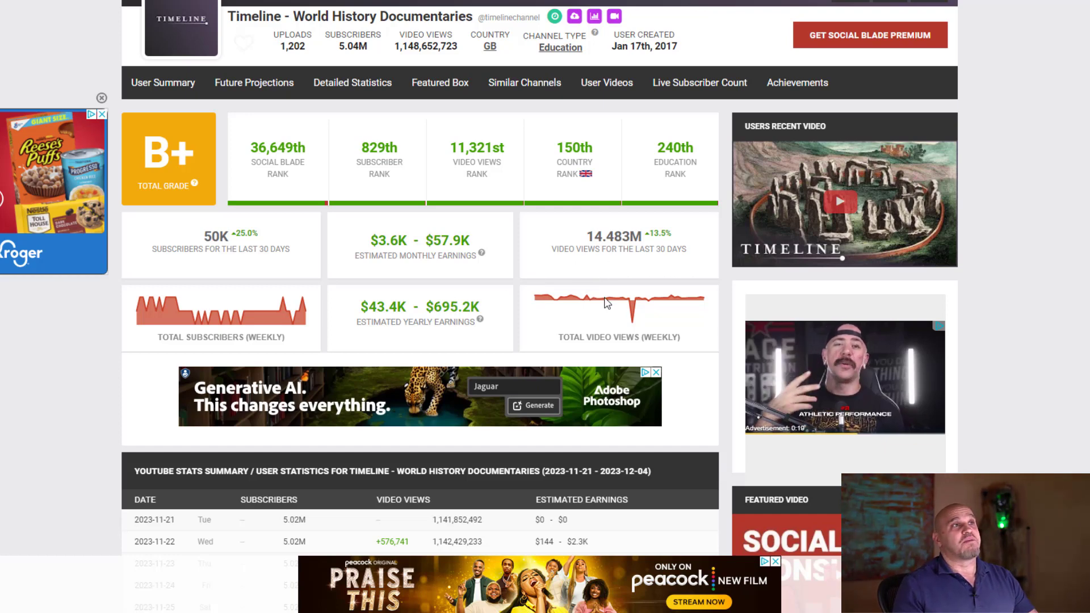
scroll(442, 180, up, 3)
scroll(441, 180, up, 2)
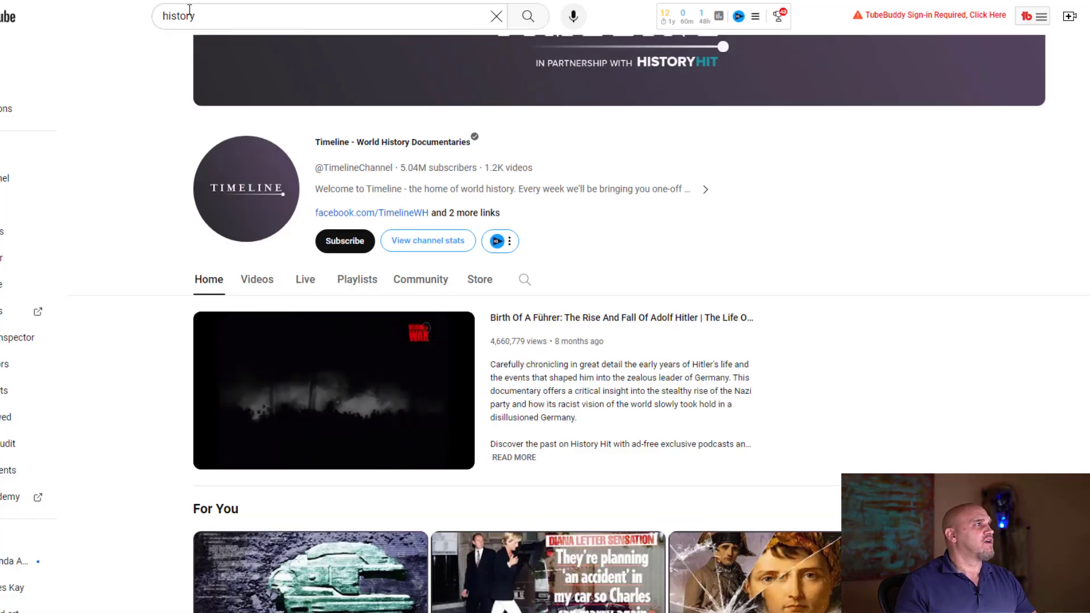
Replace the YouTube search term with 'dog'.
drag(196, 16, 174, 15)
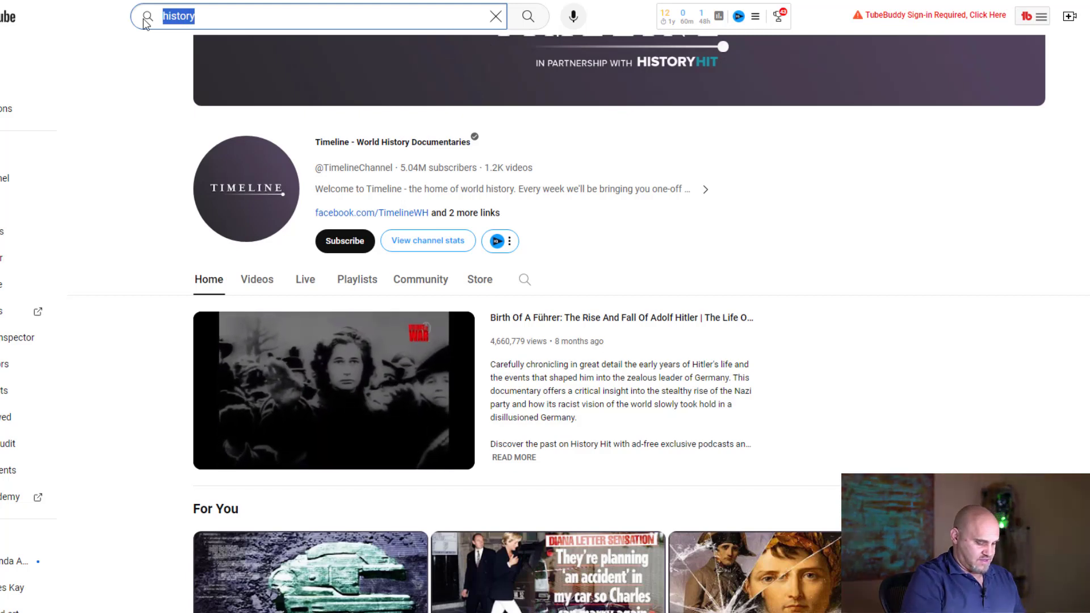
text(dig)
key(BackSpace)
key(BackSpace)
text(og)
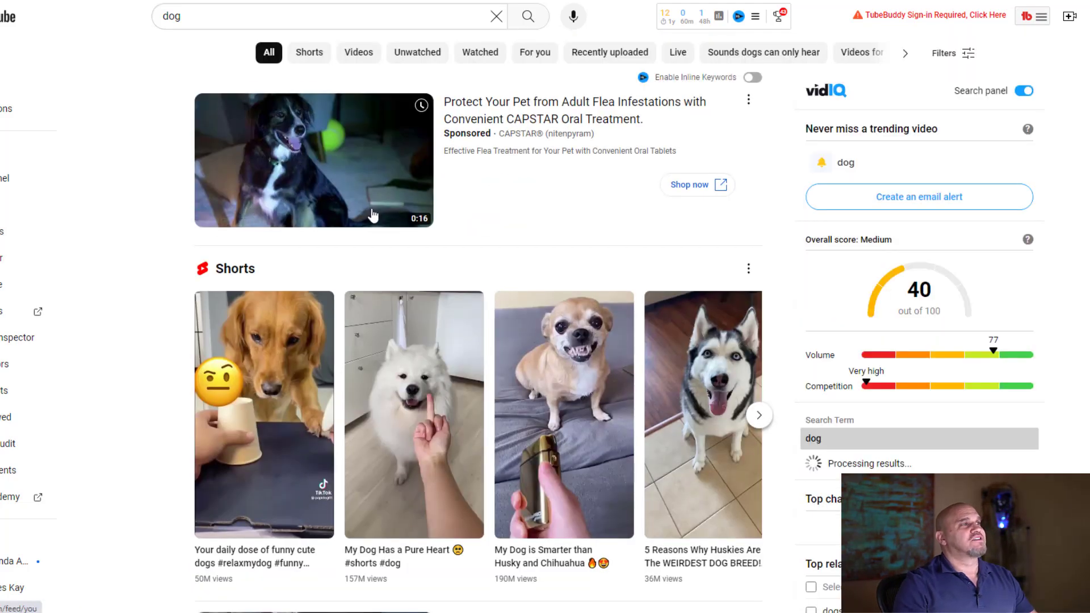
Look through the Dog TV video's details and description.
scroll(491, 271, down, 8)
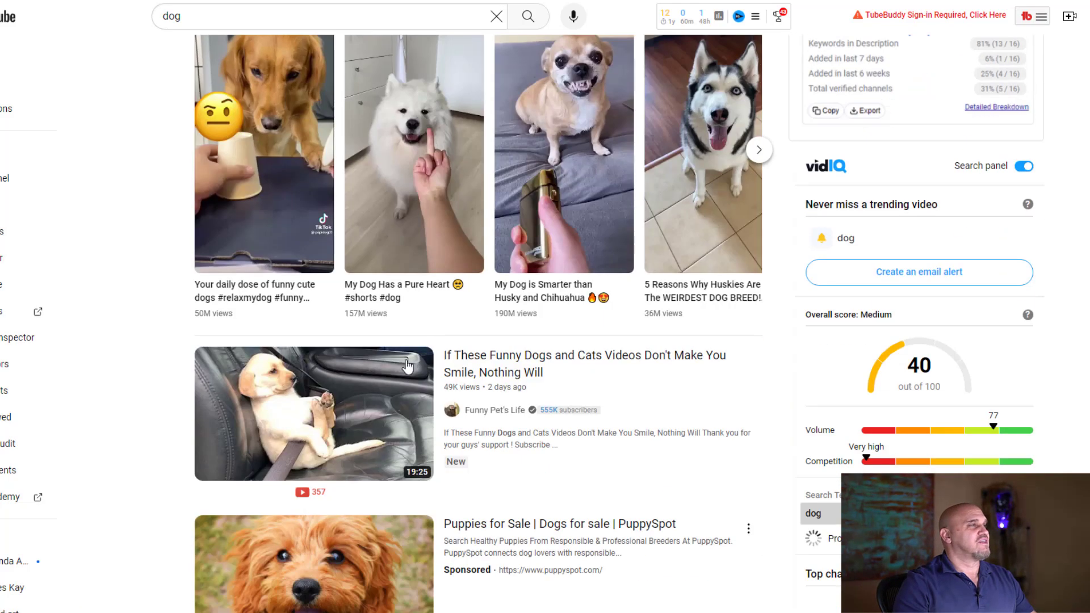
scroll(482, 389, down, 6)
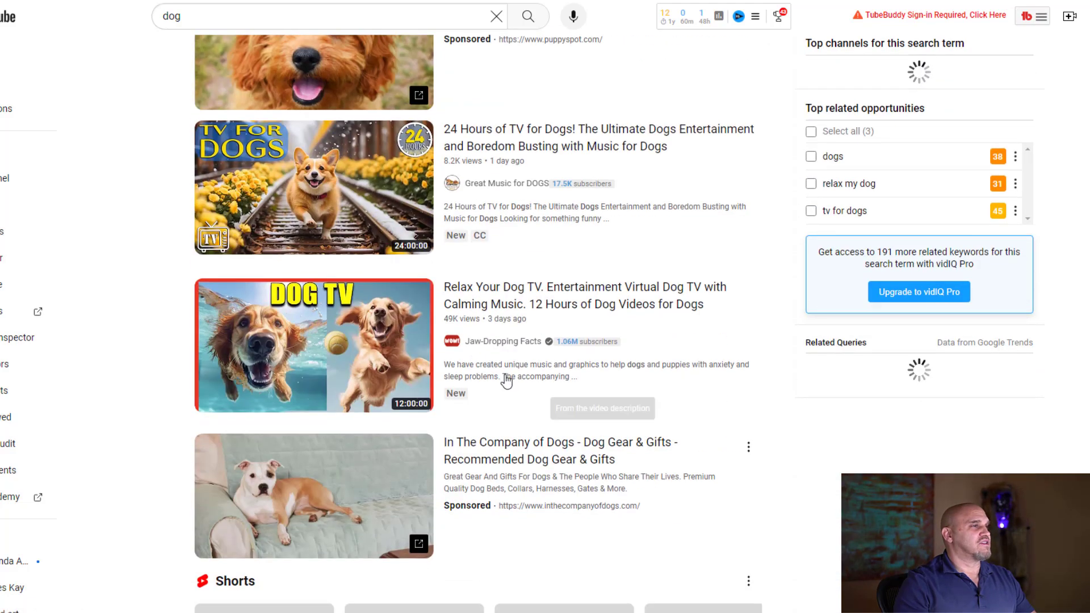
mouse_move(514, 405)
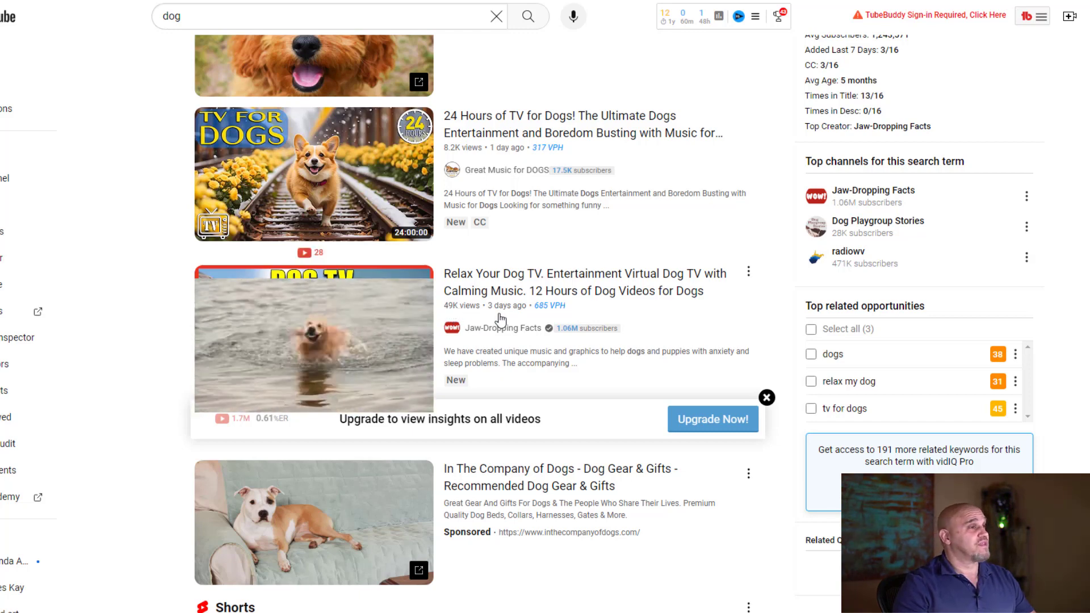
mouse_move(551, 310)
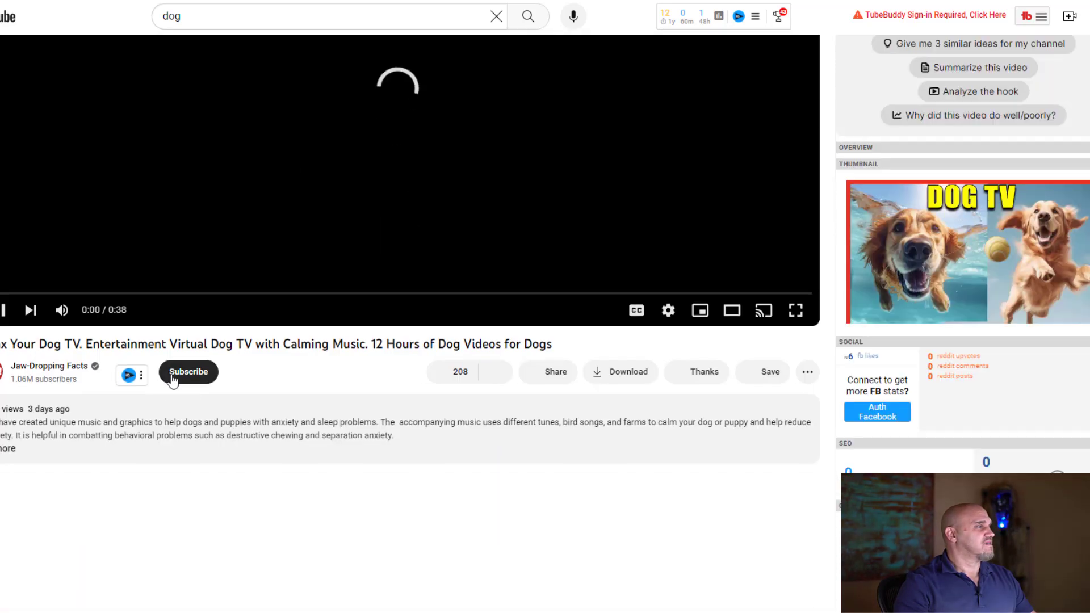
scroll(165, 382, down, 3)
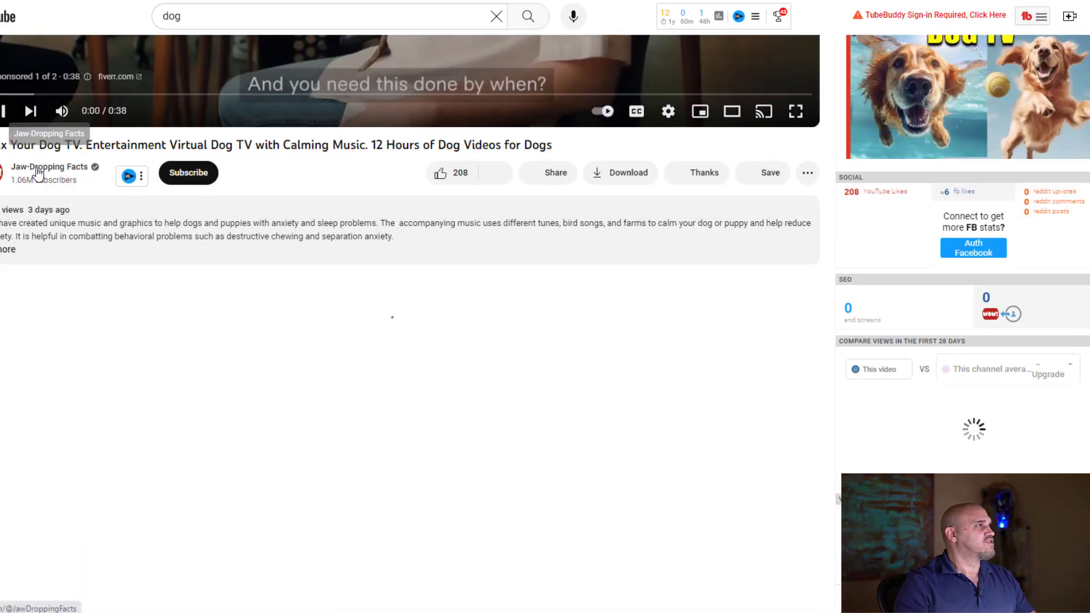
scroll(38, 173, up, 4)
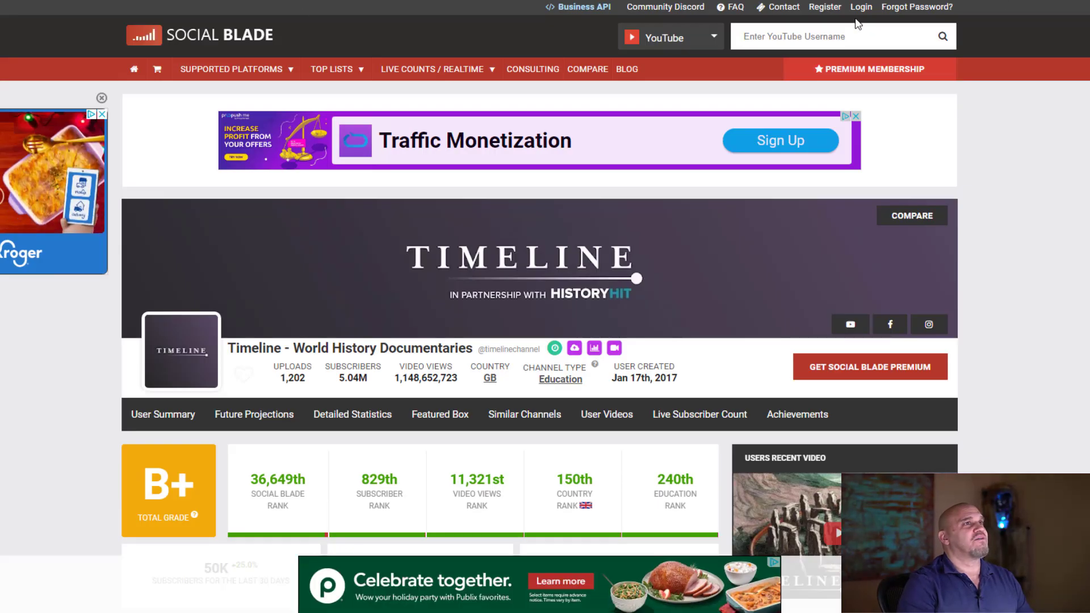
Look up the pasted Jaw-Dropping Facts channel URL in Social Blade and review its stats.
click(848, 29)
text(https://www.youtube.com/@JawDroppingFacts)
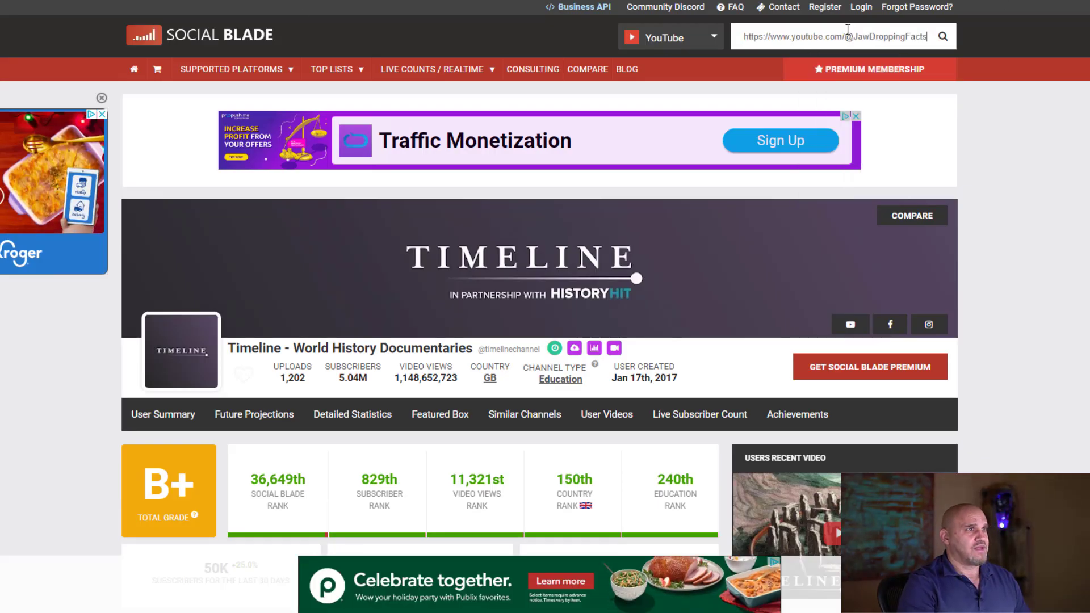
key(Return)
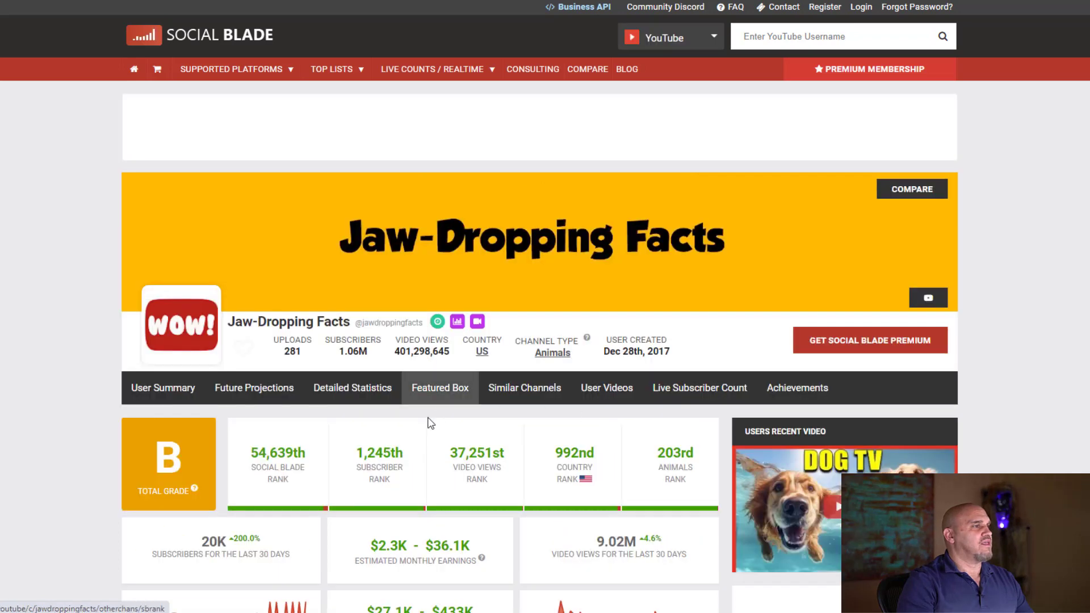
scroll(398, 435, down, 1)
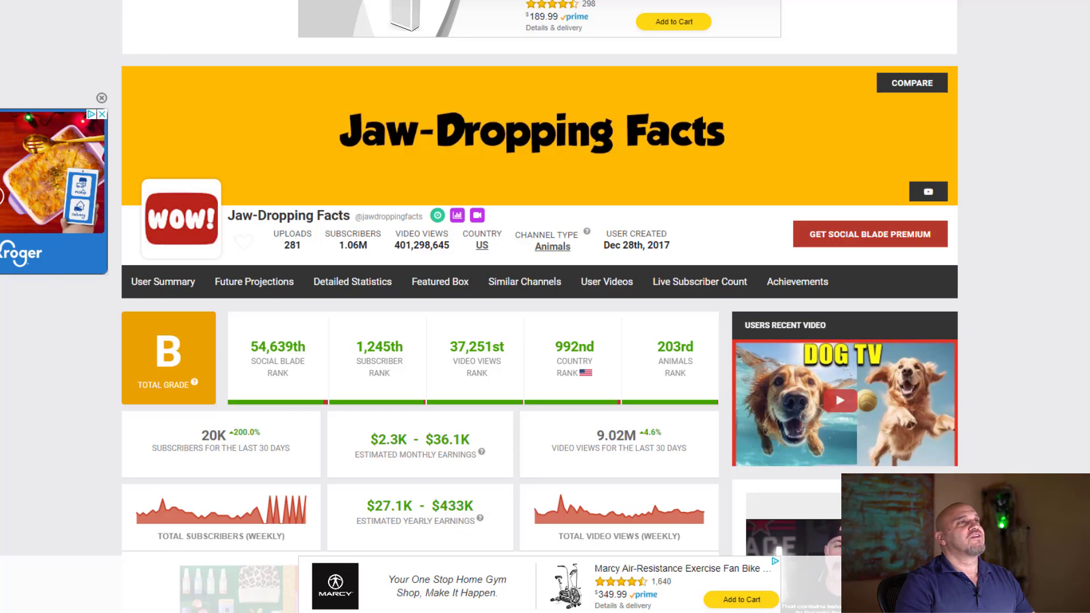
Bring up the InVideo AI prompt page alongside the prompt template doc.
click(886, 0)
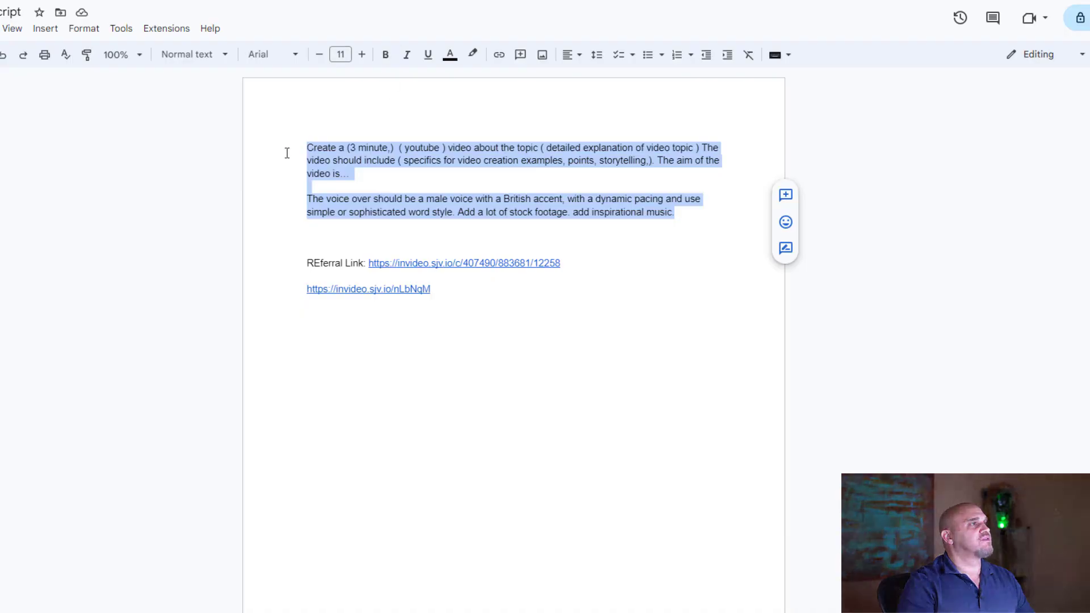
click(295, 144)
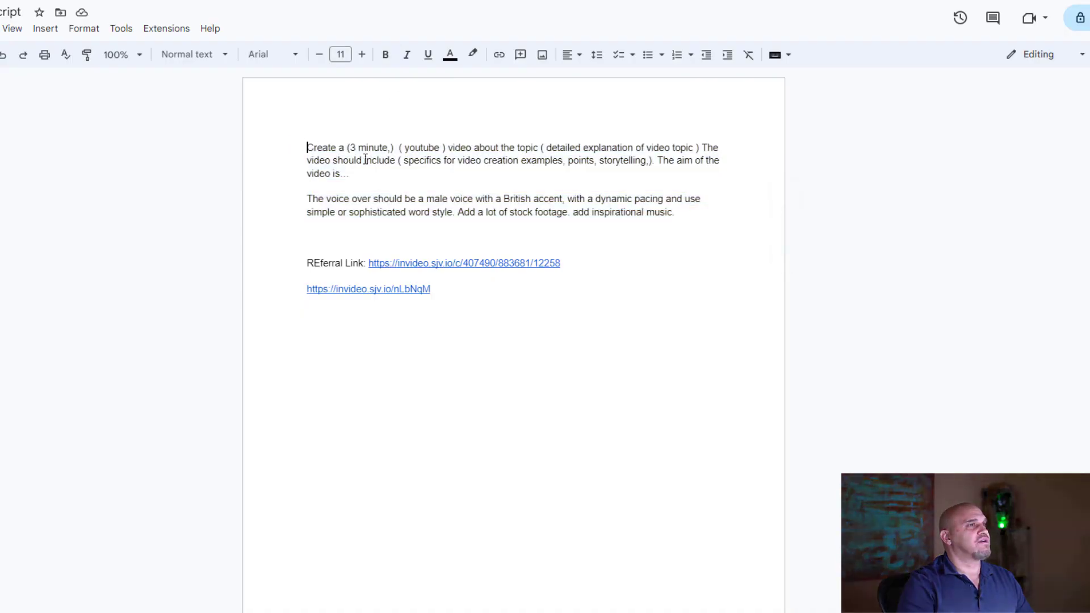
Copy both paragraphs of the prompt template into the InVideo AI prompt box.
drag(296, 145, 831, 227)
key(ctrl+c)
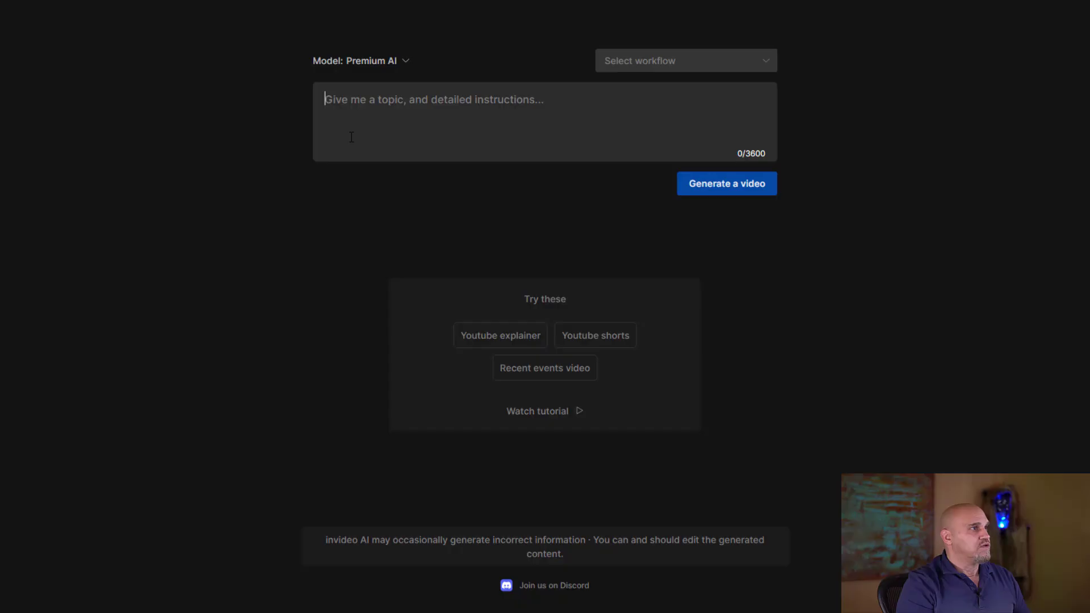
key(ctrl+v)
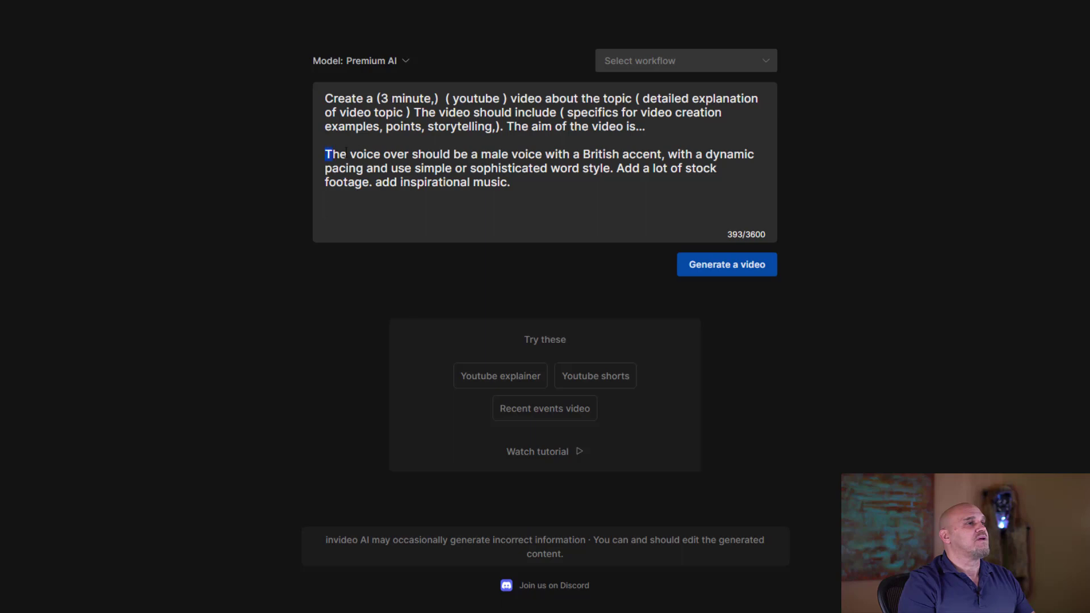
Swap the voiceover and pacing wording for 'relaxing pase with no voicover' and 'inspirational' for 'relaxing'.
drag(358, 152, 690, 155)
key(BackSpace)
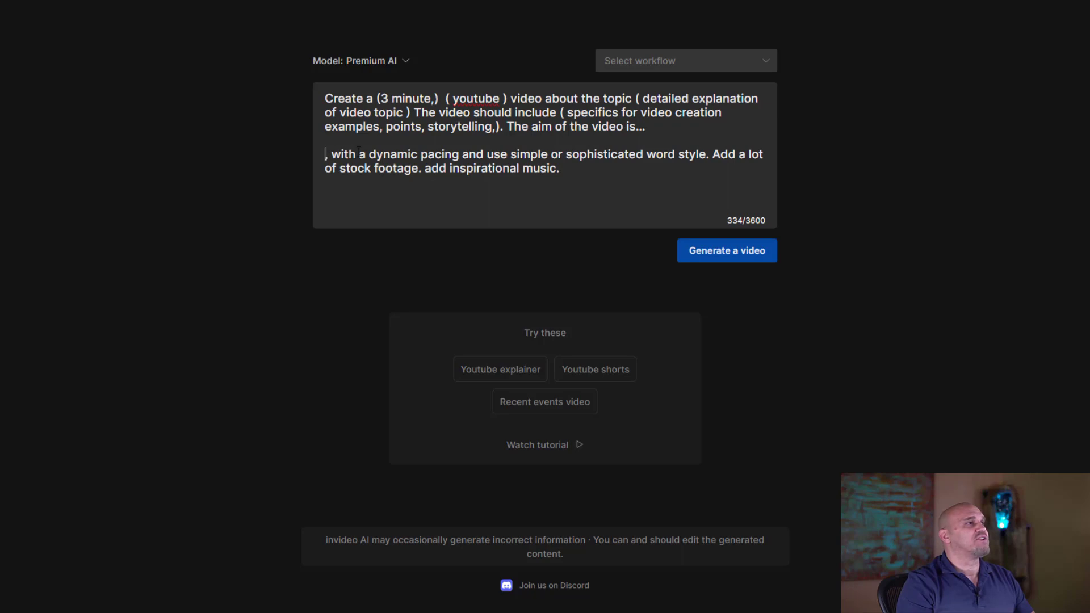
drag(325, 154, 710, 157)
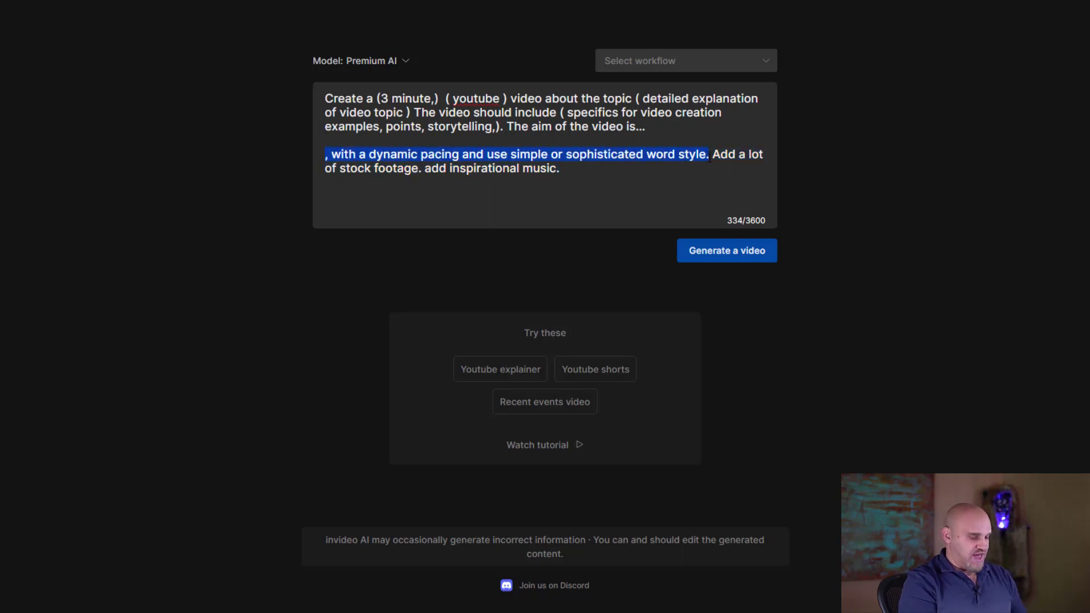
text(re)
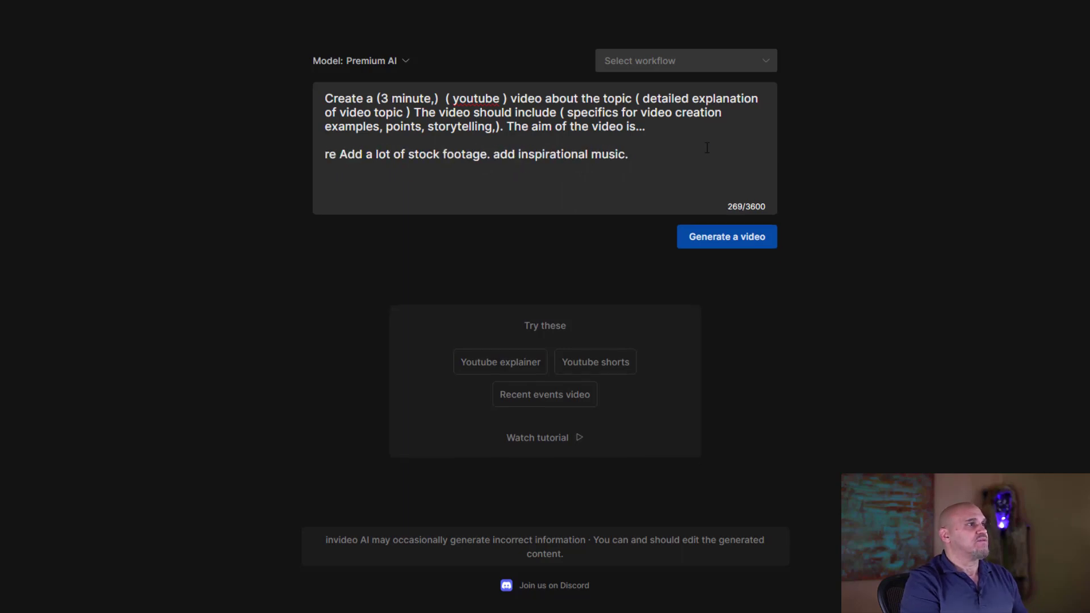
text(laxin)
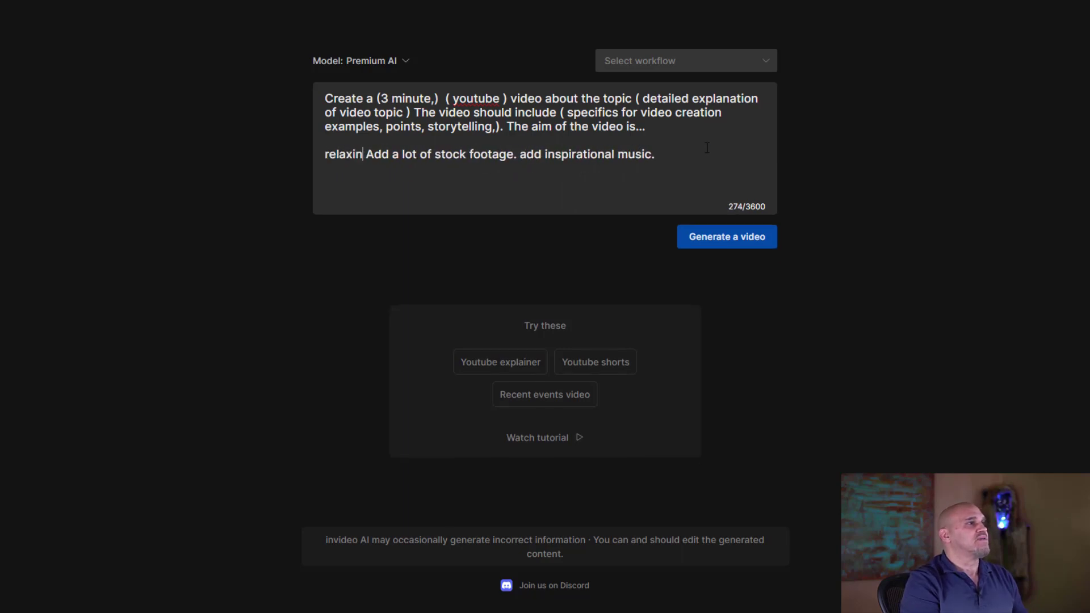
text(g pase )
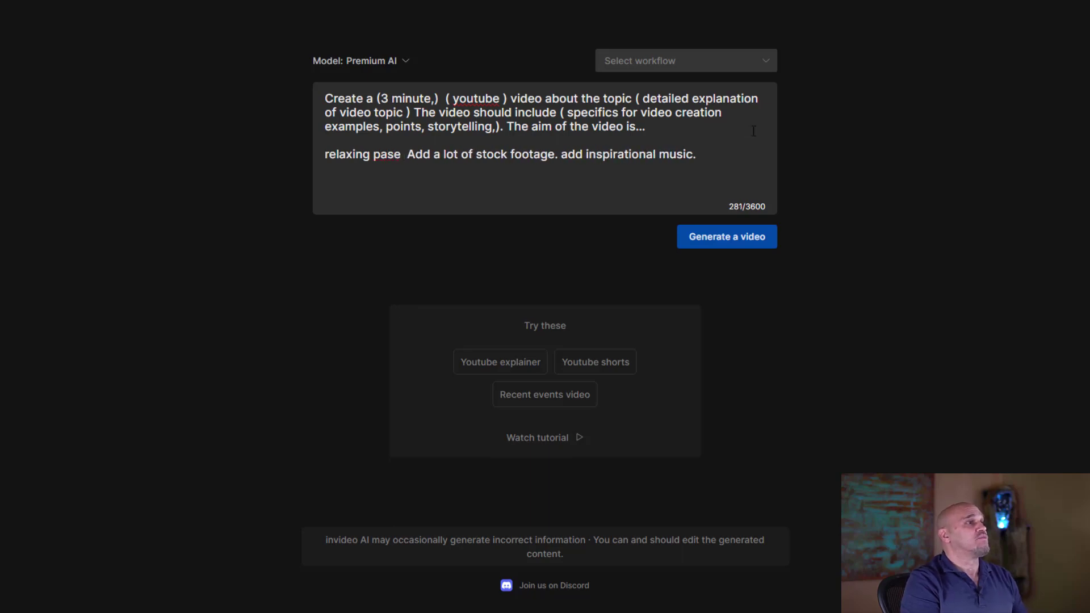
text( with no)
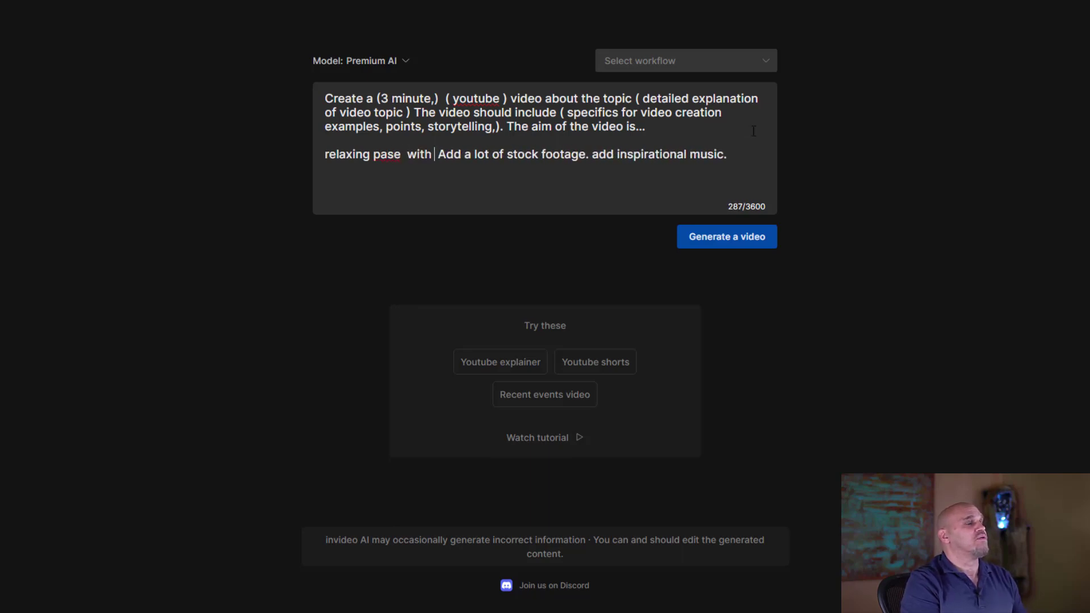
text( vi)
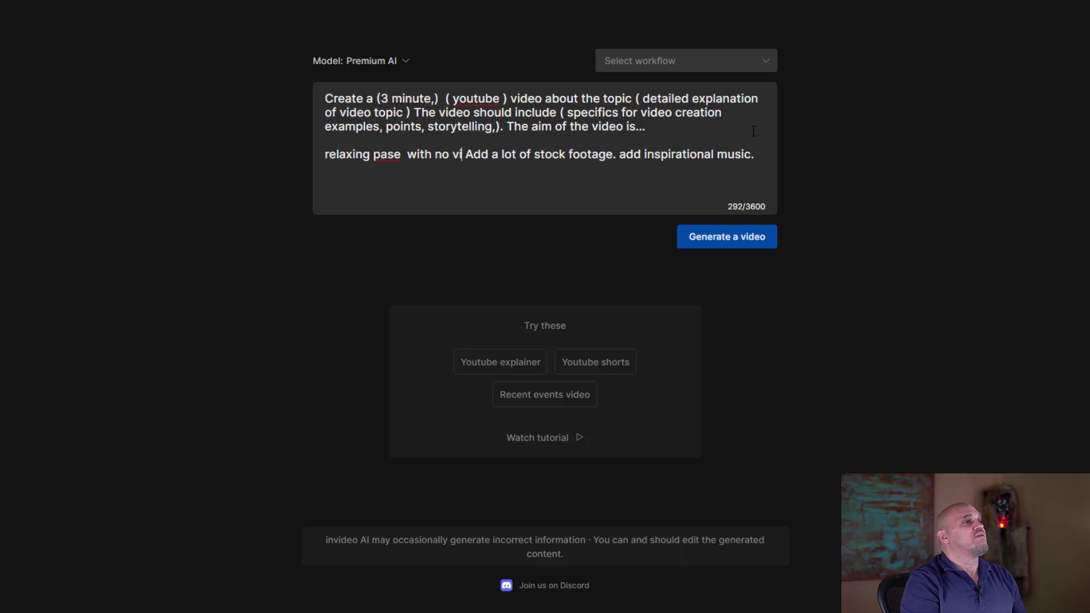
key(BackSpace)
text(oicove)
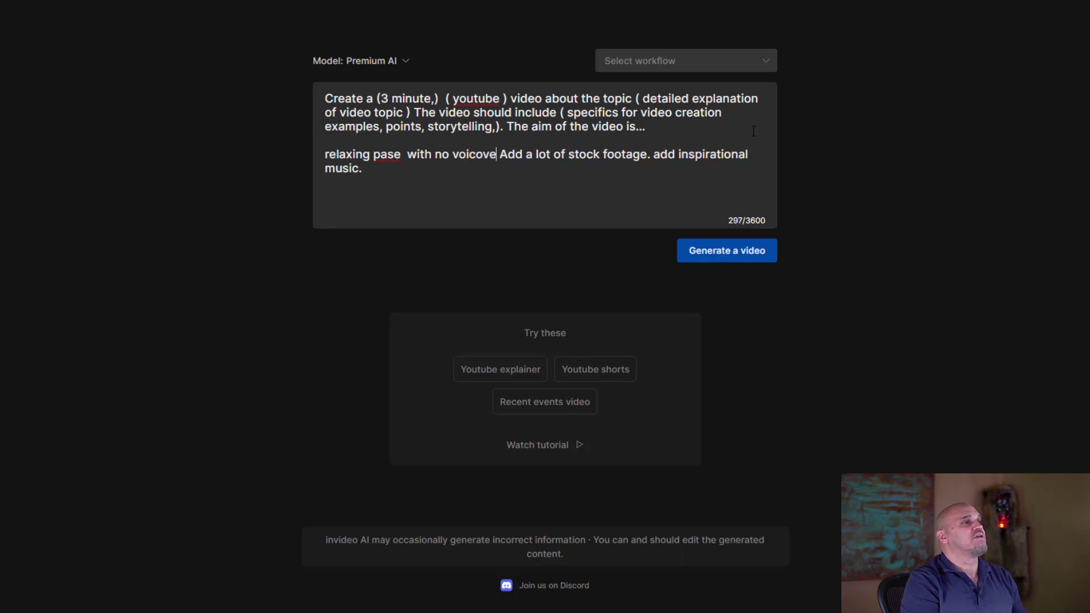
text(r)
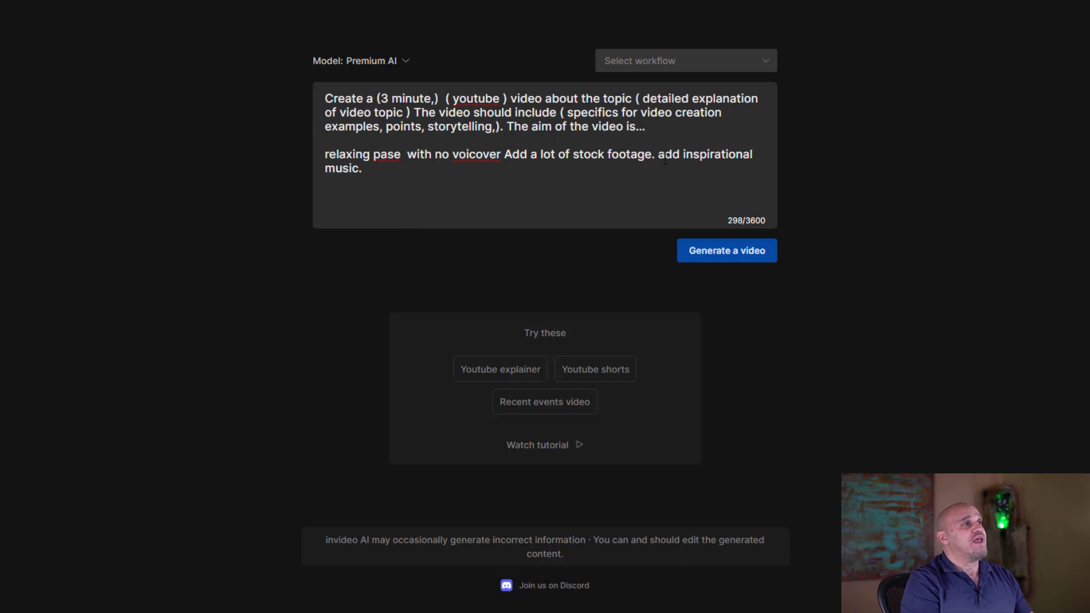
drag(684, 154, 753, 154)
text(relaxing)
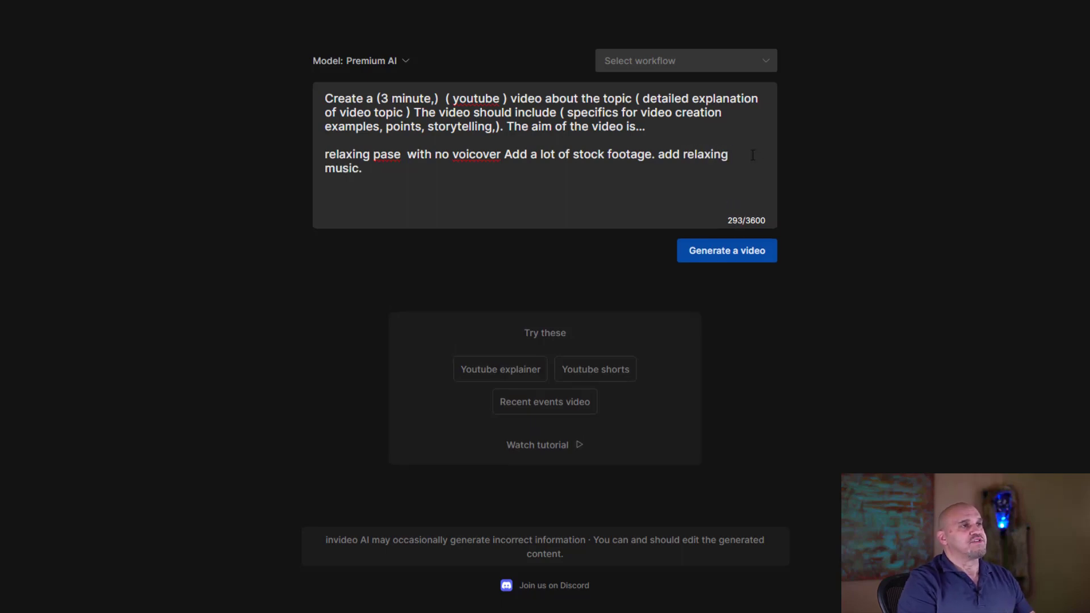
Delete the trailing period after 'music' at the end of the prompt.
click(377, 173)
key(BackSpace)
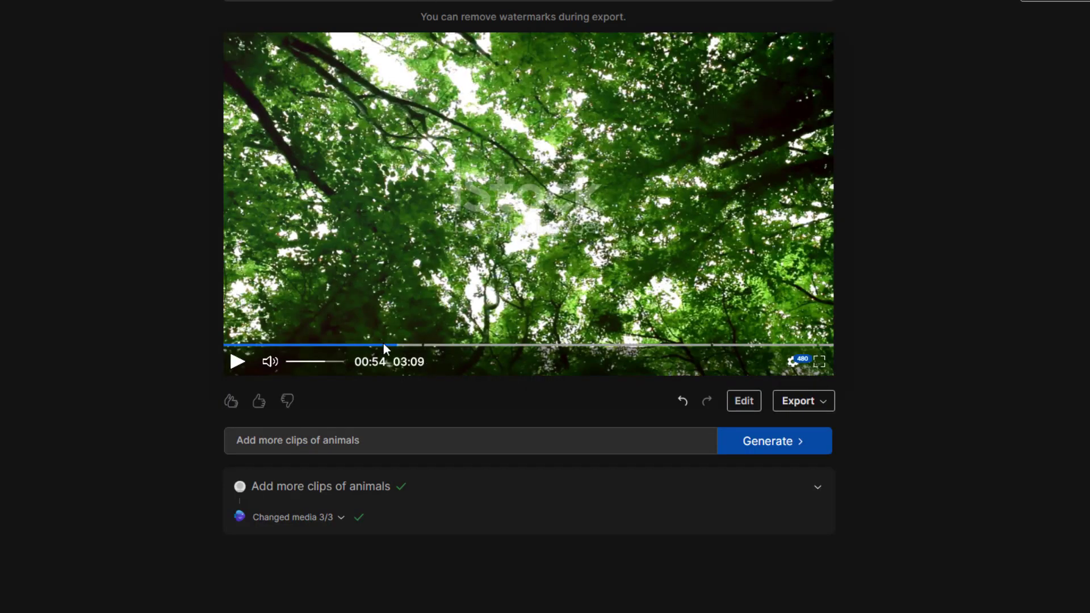
Replay the video preview from the start, then open Edit media on the grass-field clip.
click(230, 345)
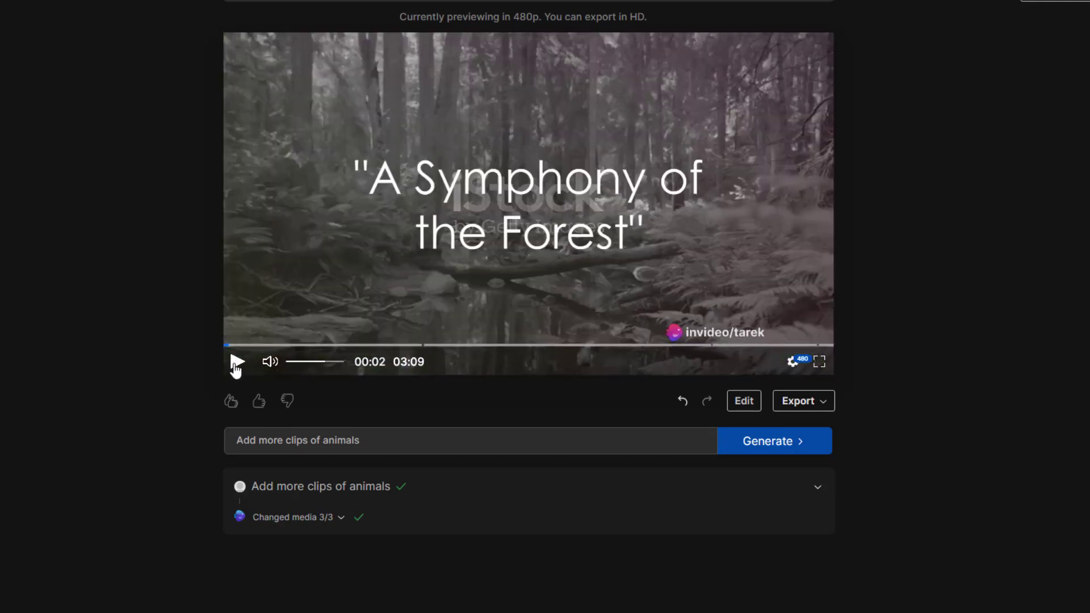
click(236, 366)
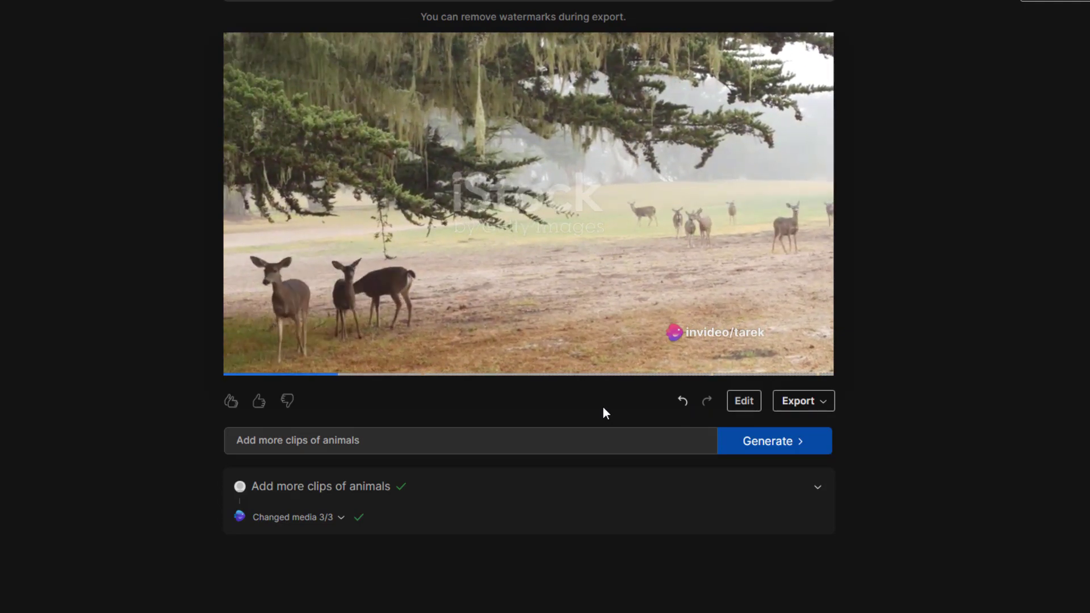
mouse_move(722, 326)
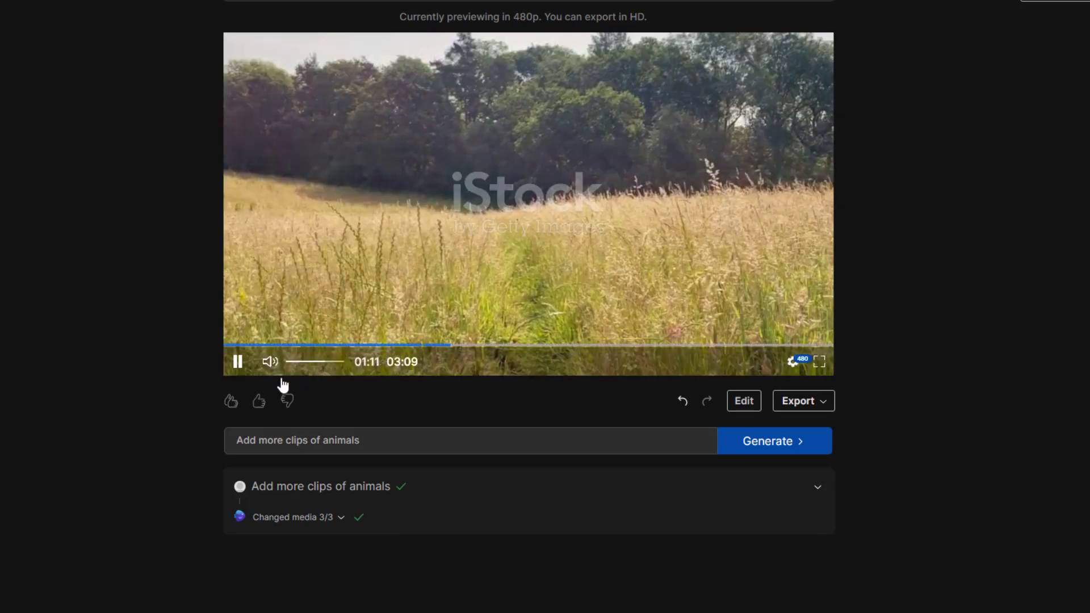
click(739, 406)
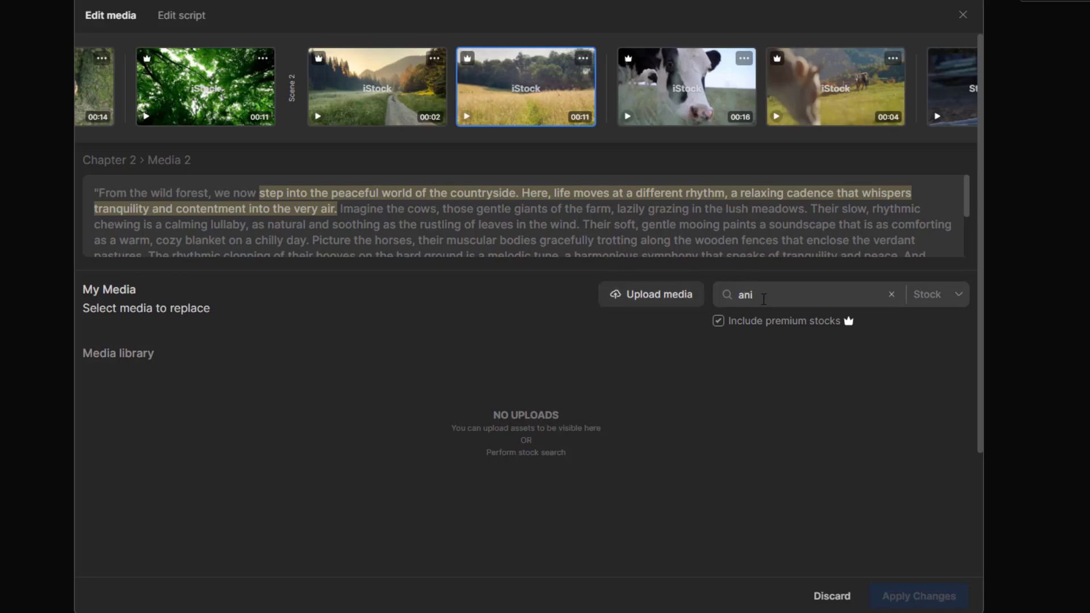
Search stock footage for 'animals' and replace the road clip with a goldfish clip.
key(Return)
scroll(494, 414, down, 5)
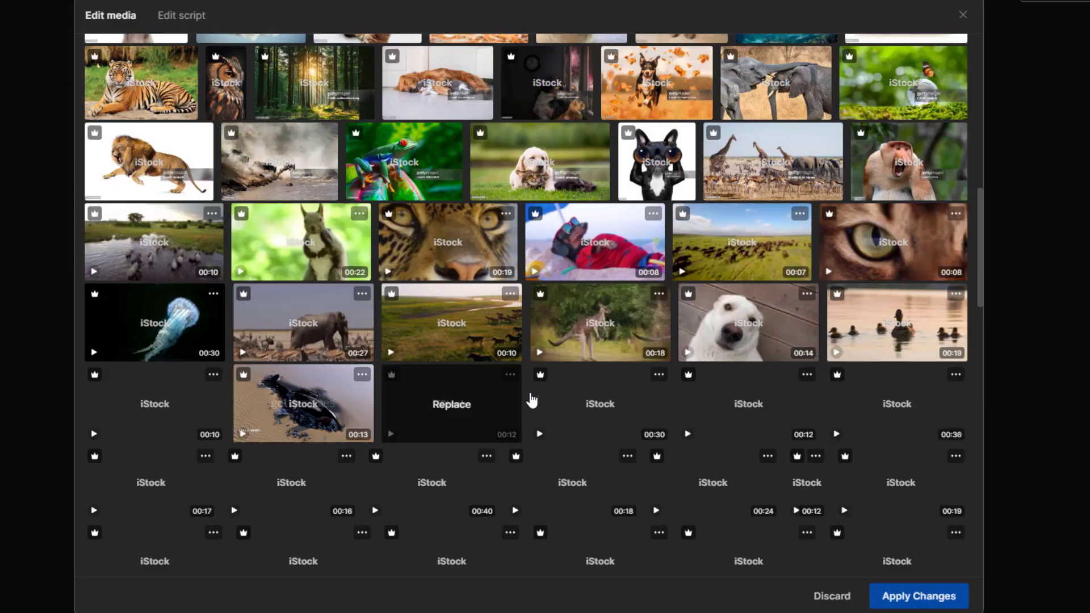
scroll(554, 379, up, 10)
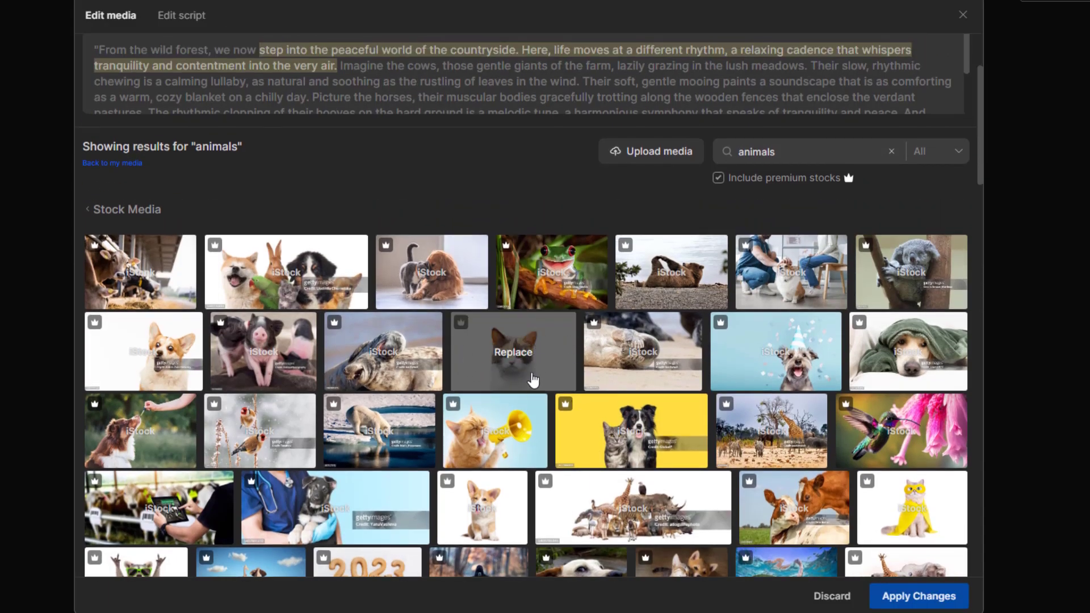
scroll(528, 392, down, 3)
scroll(517, 349, down, 8)
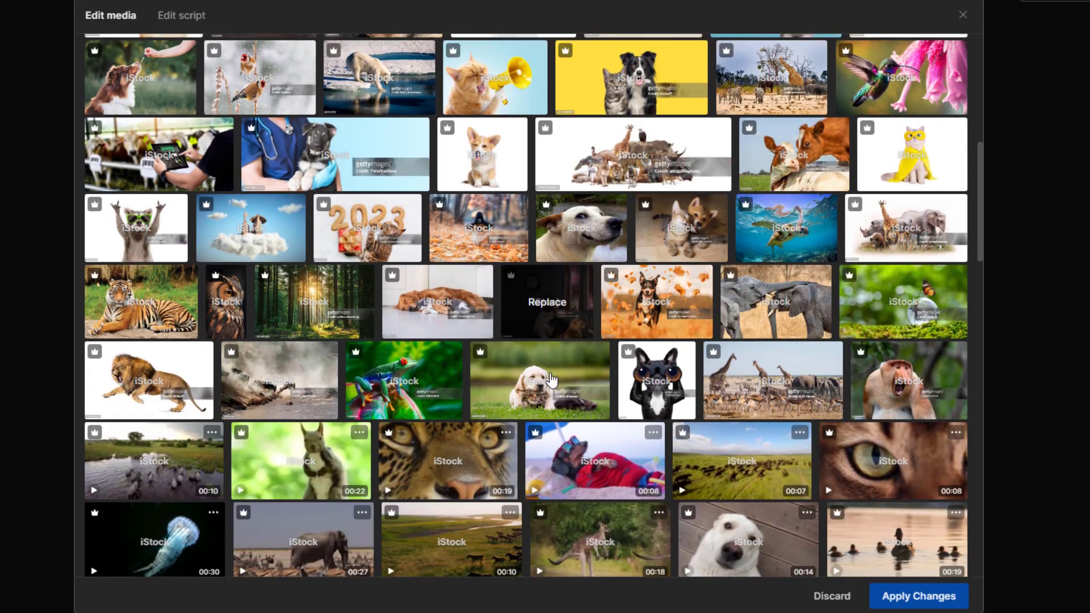
scroll(527, 464, down, 2)
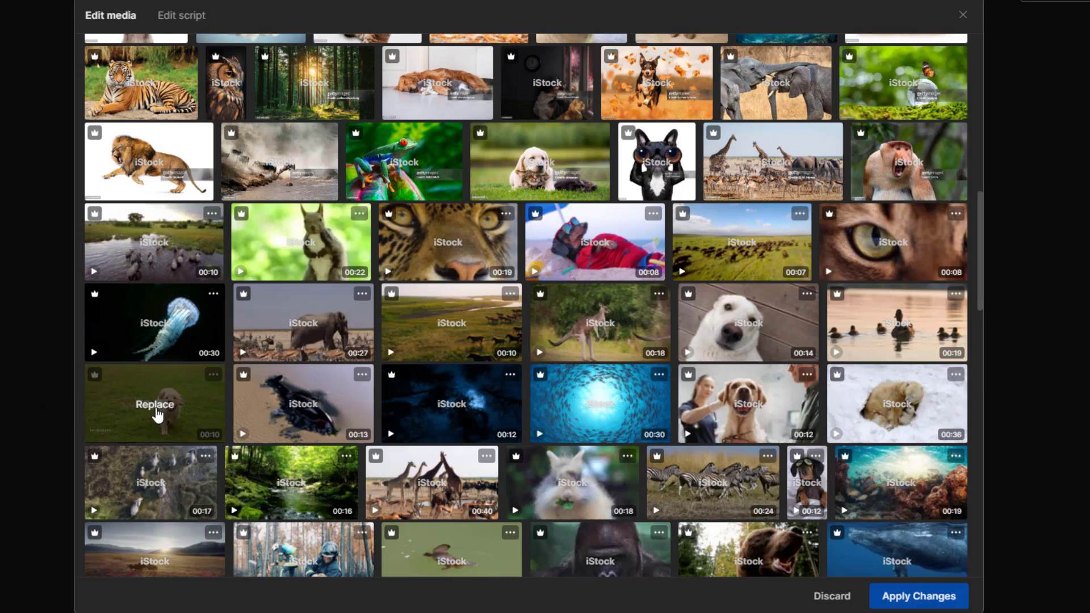
scroll(540, 385, up, 10)
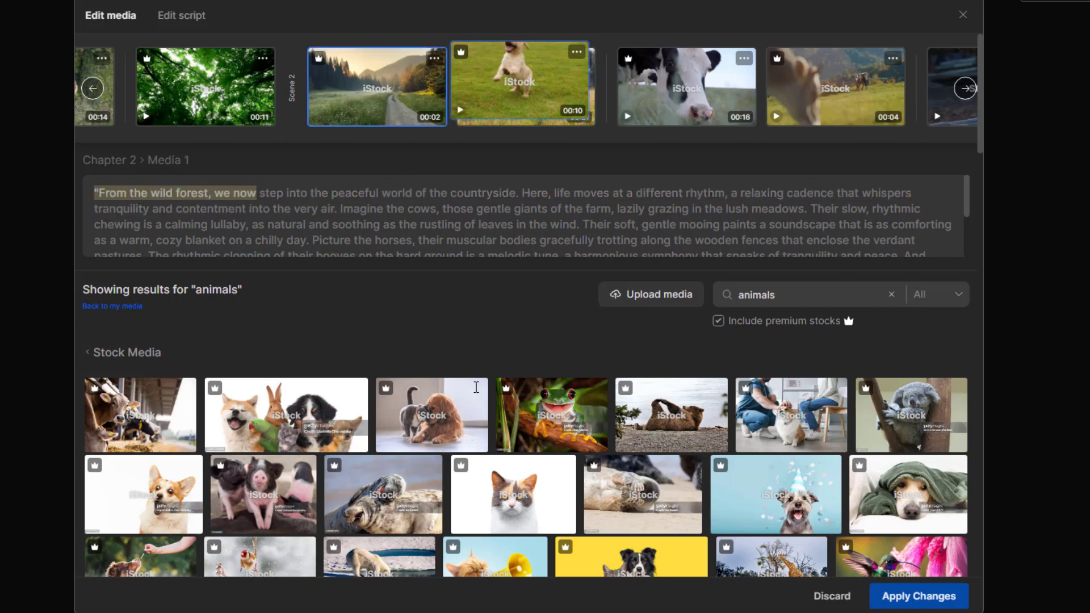
scroll(489, 397, down, 5)
scroll(510, 373, down, 2)
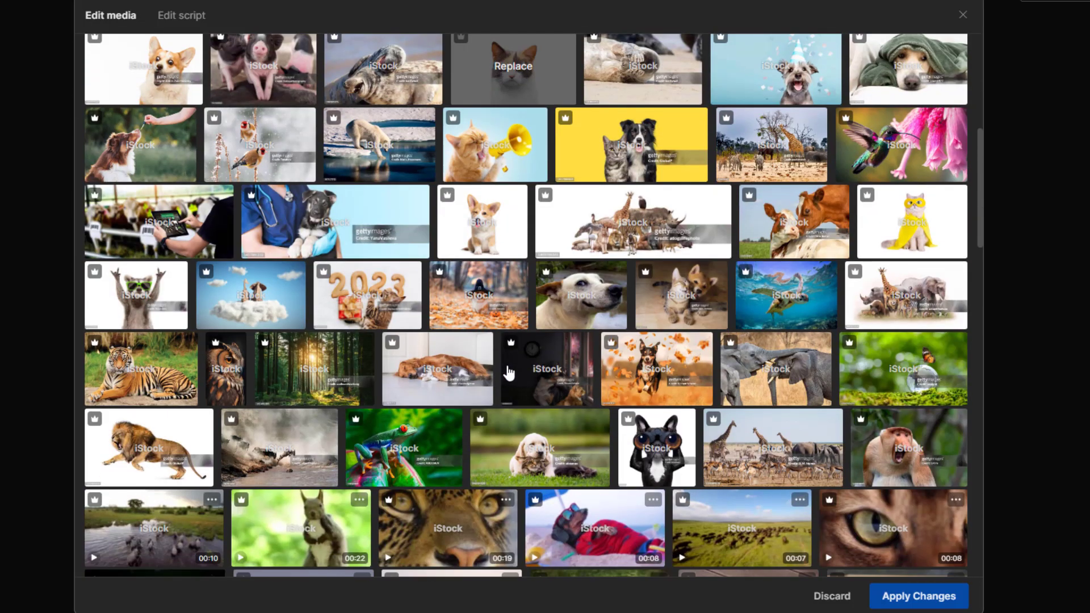
scroll(508, 372, down, 4)
scroll(508, 372, down, 7)
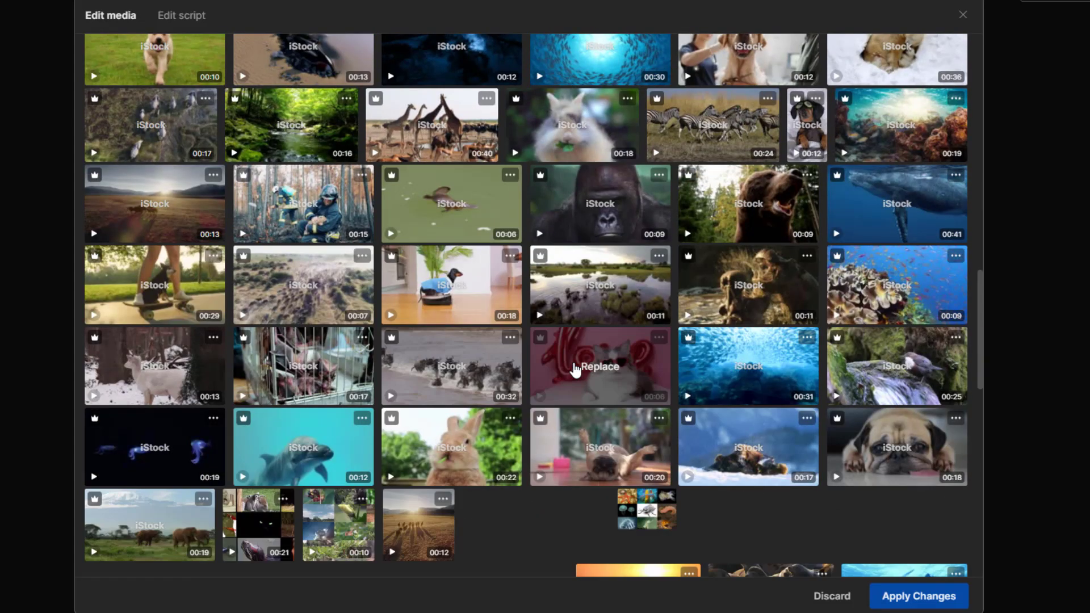
scroll(577, 372, down, 2)
scroll(577, 372, down, 2)
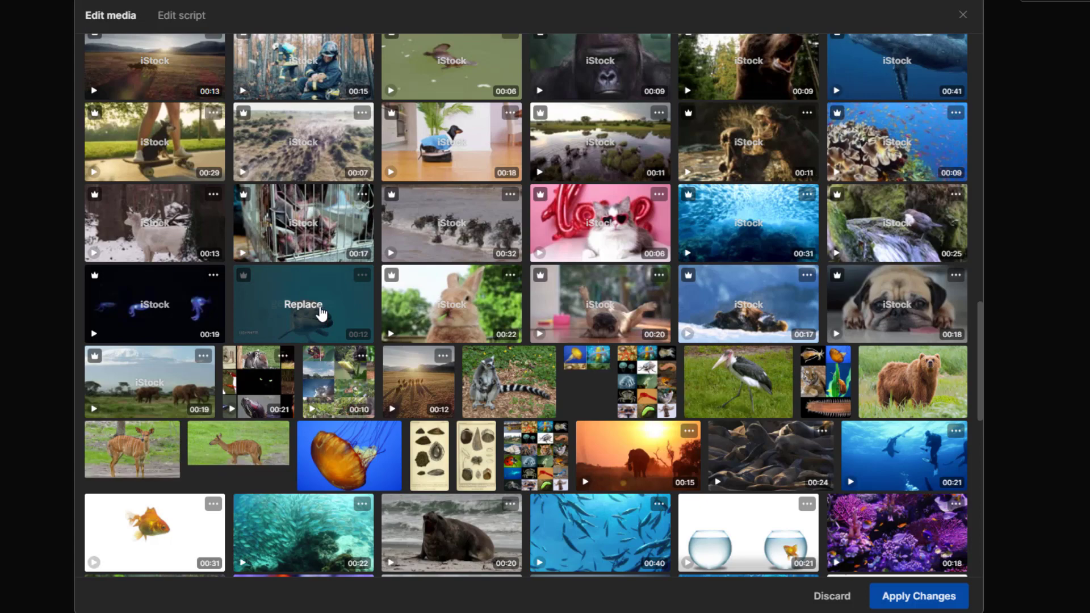
scroll(321, 314, down, 2)
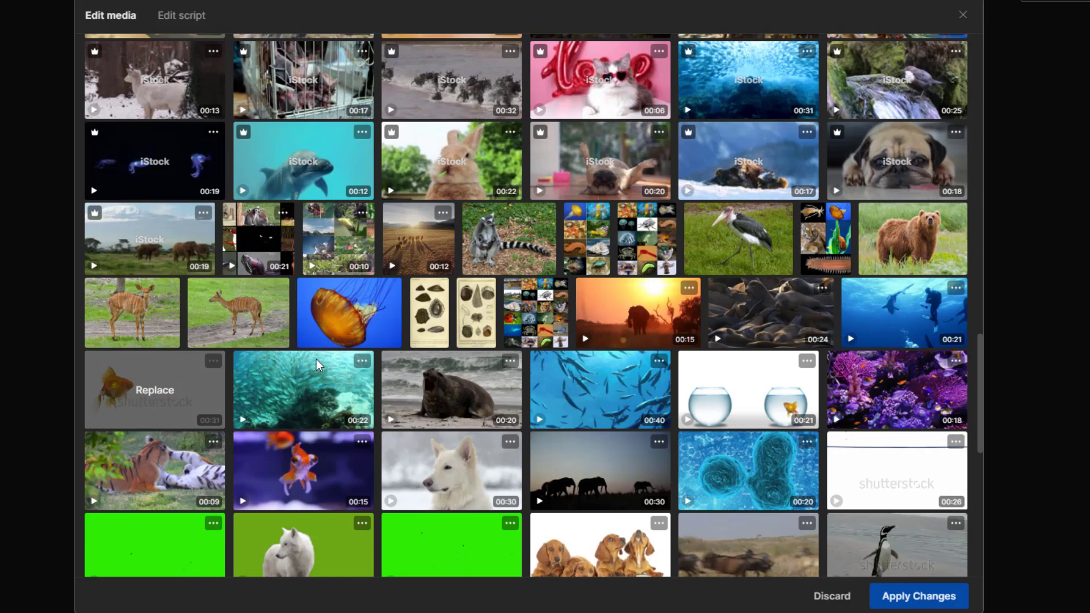
scroll(480, 366, up, 15)
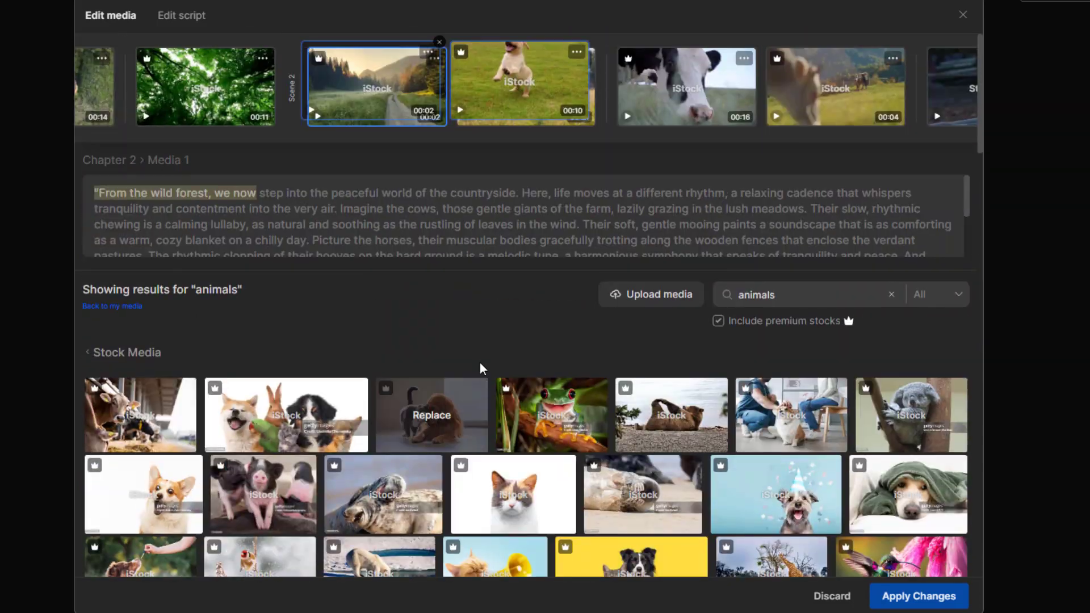
scroll(415, 585, down, 6)
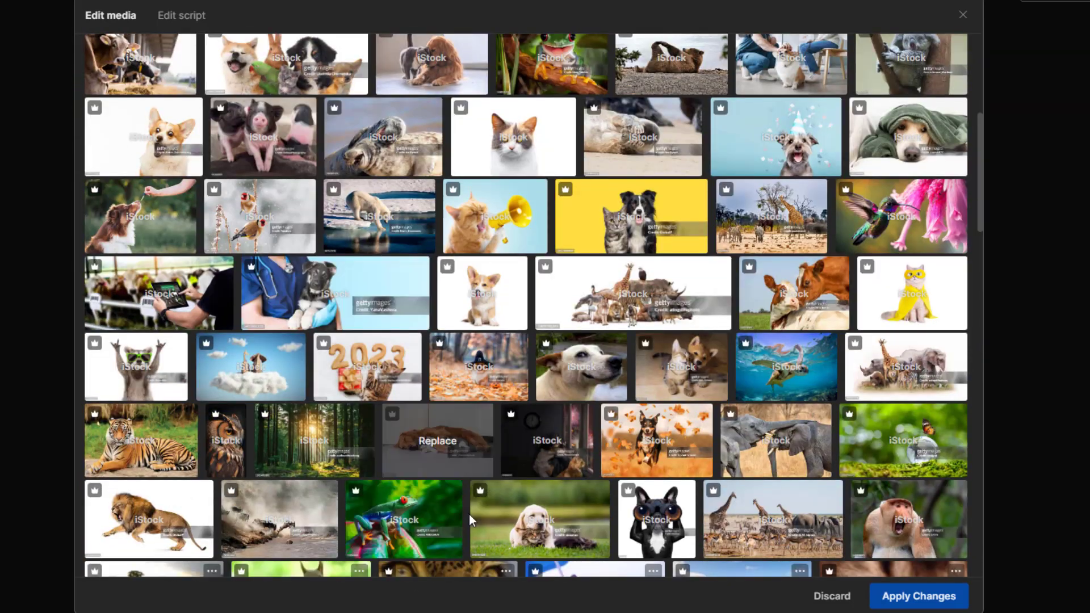
click(391, 522)
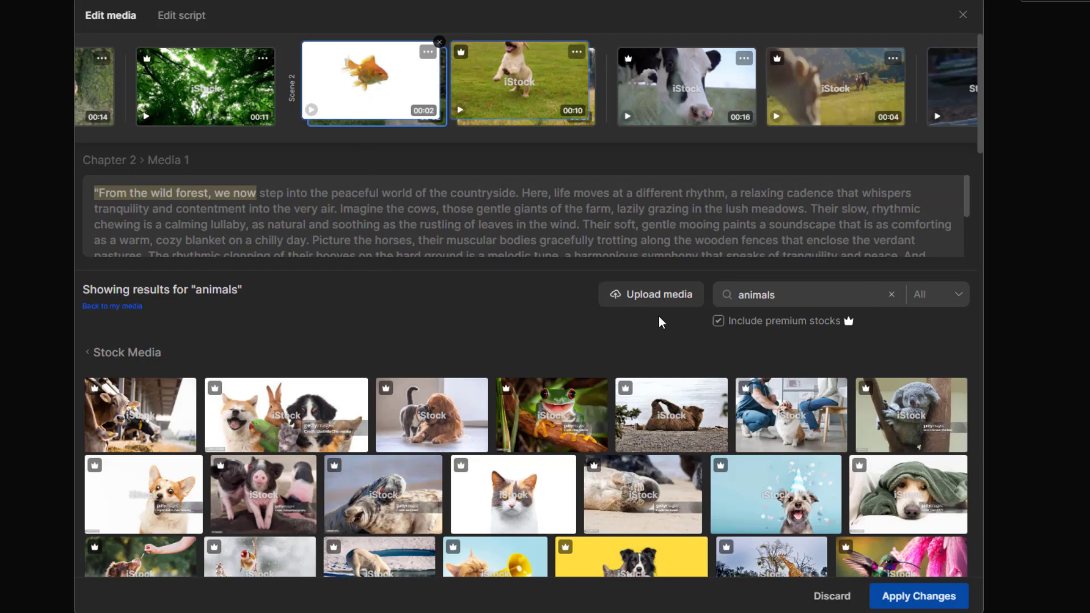
Apply the clip replacements and skip through the updated preview past the squirrel section.
click(905, 606)
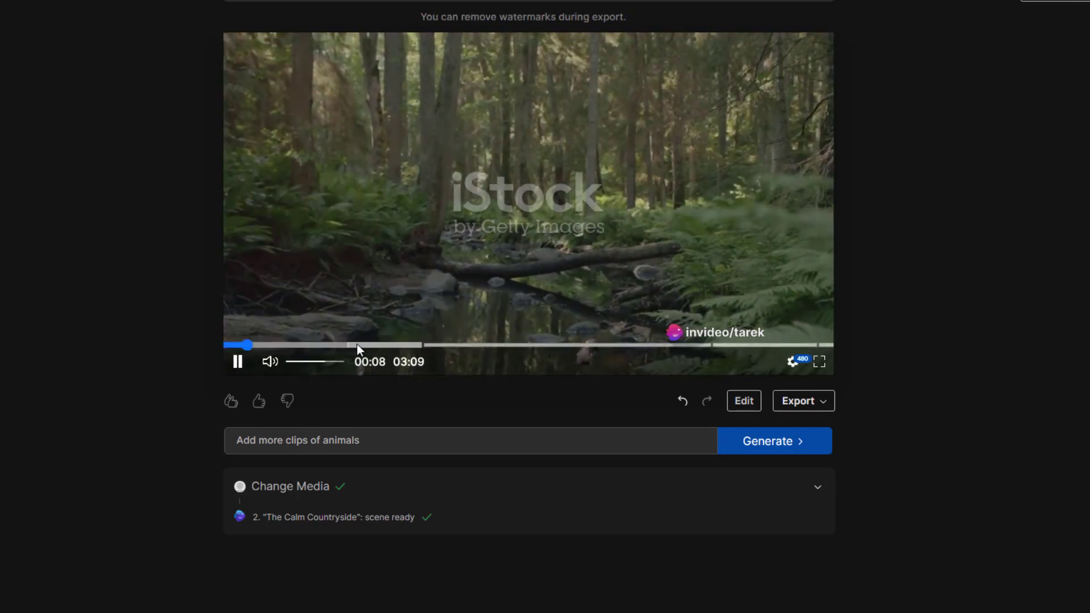
click(353, 345)
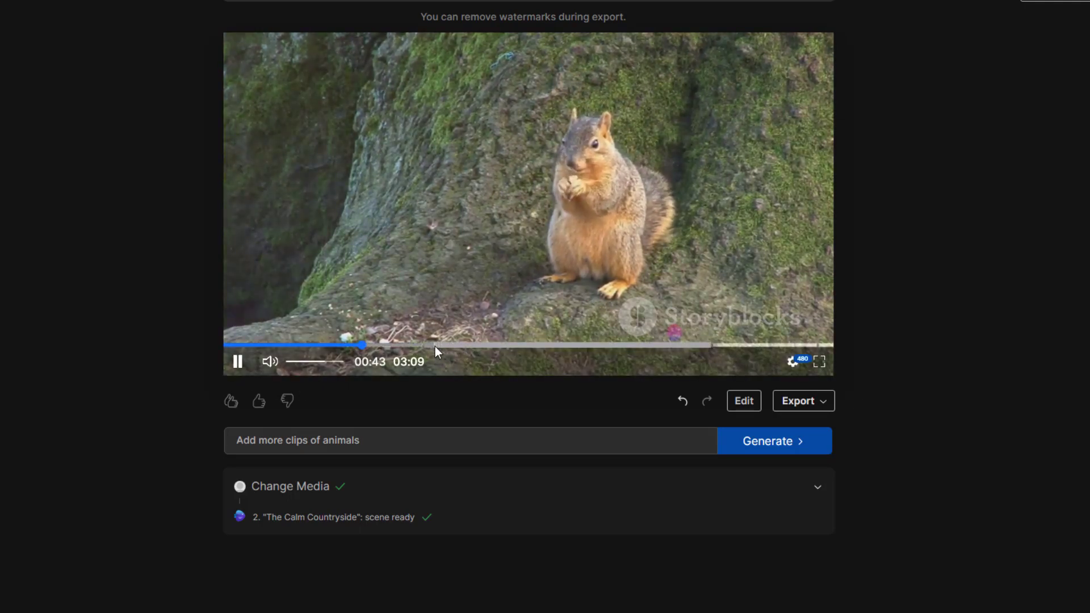
click(435, 345)
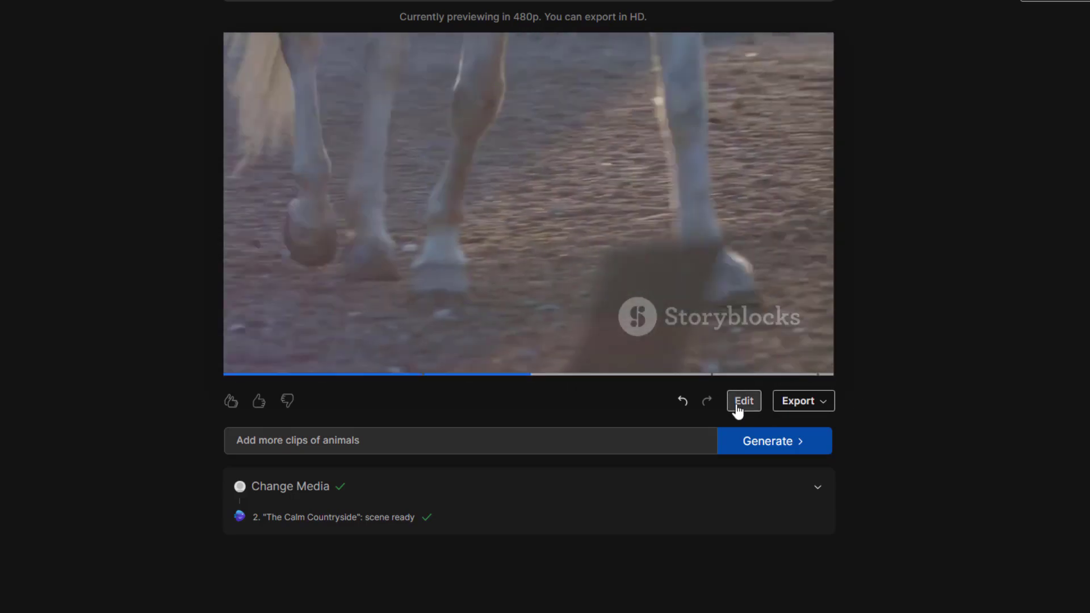
Open Edit media on the forest scene's opening clip and browse the stock footage results.
click(738, 406)
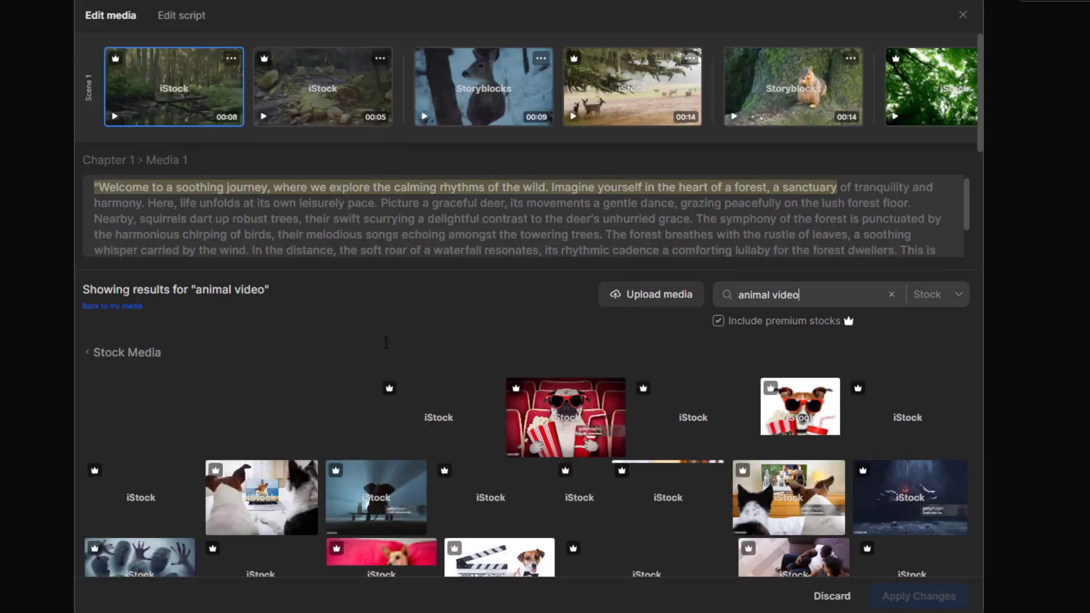
scroll(445, 403, down, 1)
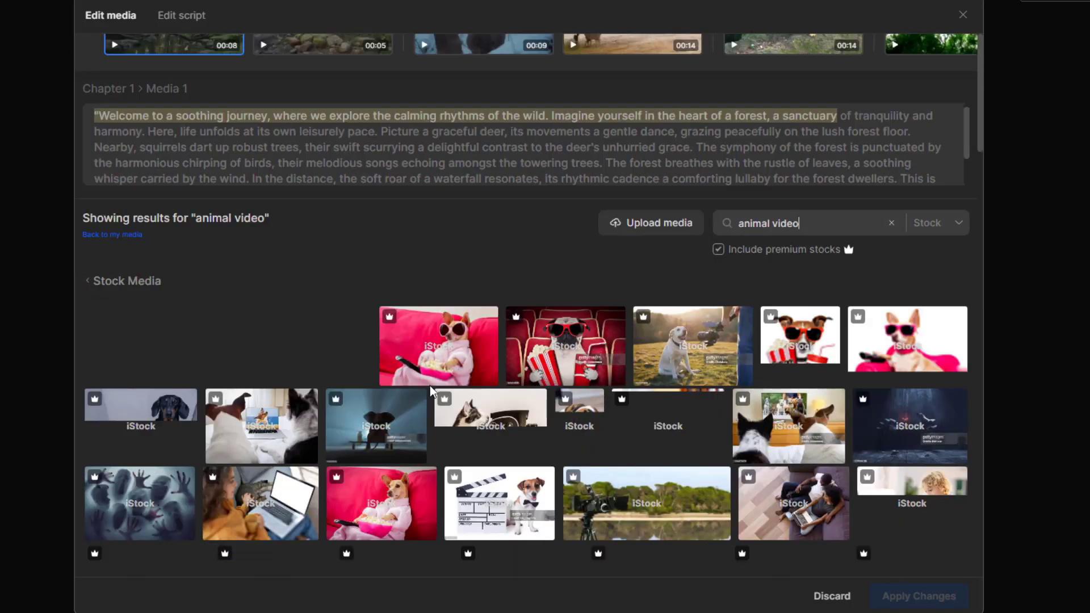
scroll(462, 433, down, 8)
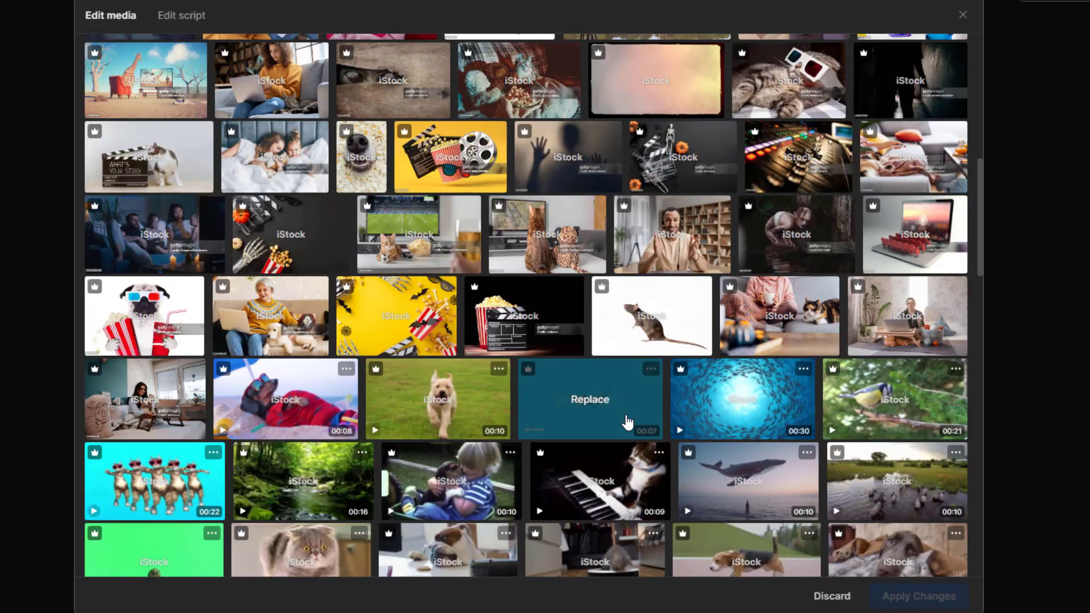
scroll(626, 420, up, 15)
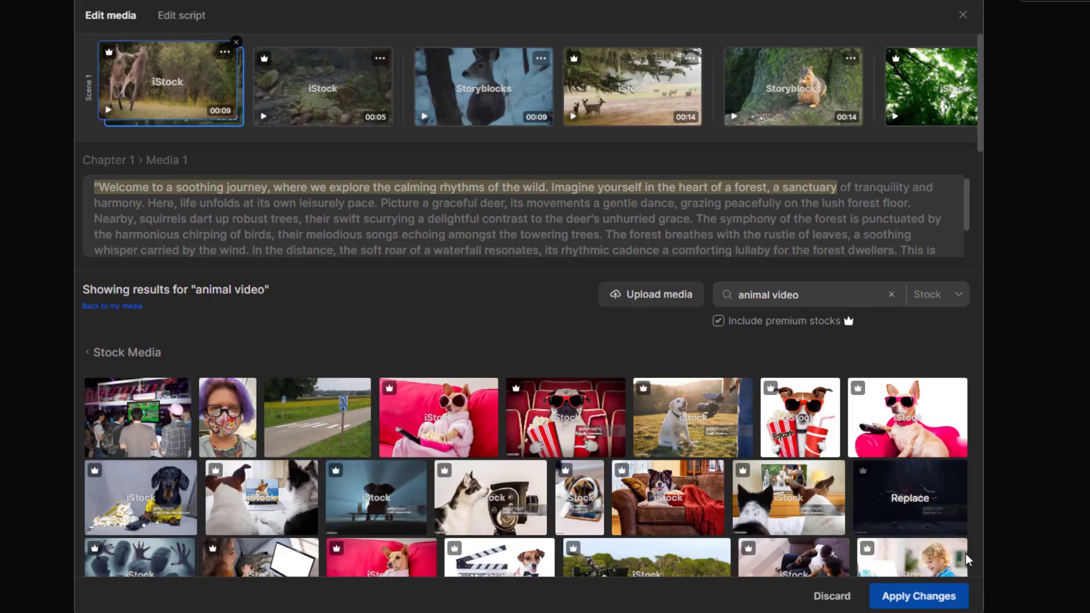